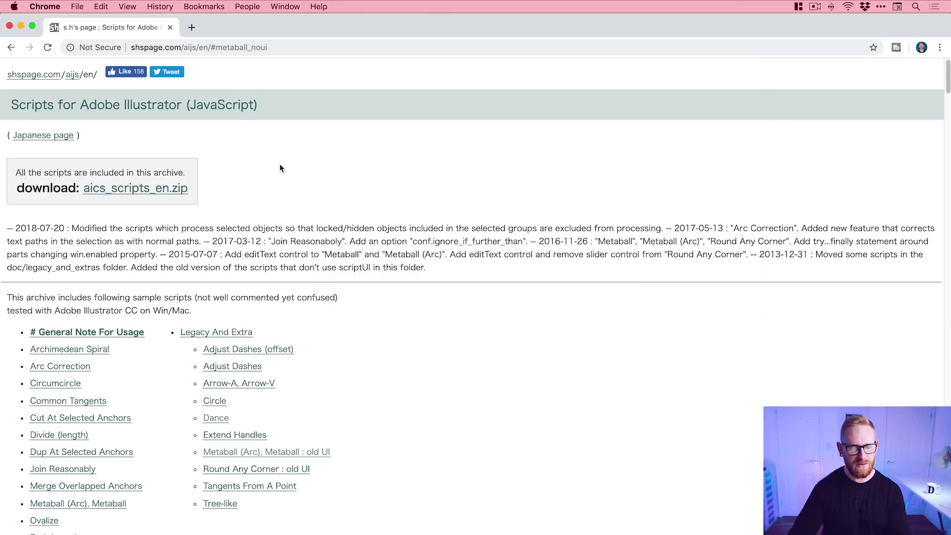
- Scroll the Scripts for Adobe Illustrator page to view the aics_scripts_en.zip sample script list
{"action": "mouse_move", "coordinate": [947, 79]}
{"action": "left_mouse_down"}
{"action": "mouse_move", "coordinate": [947, 100]}
{"action": "mouse_move", "coordinate": [946, 65]}
{"action": "left_mouse_up"}
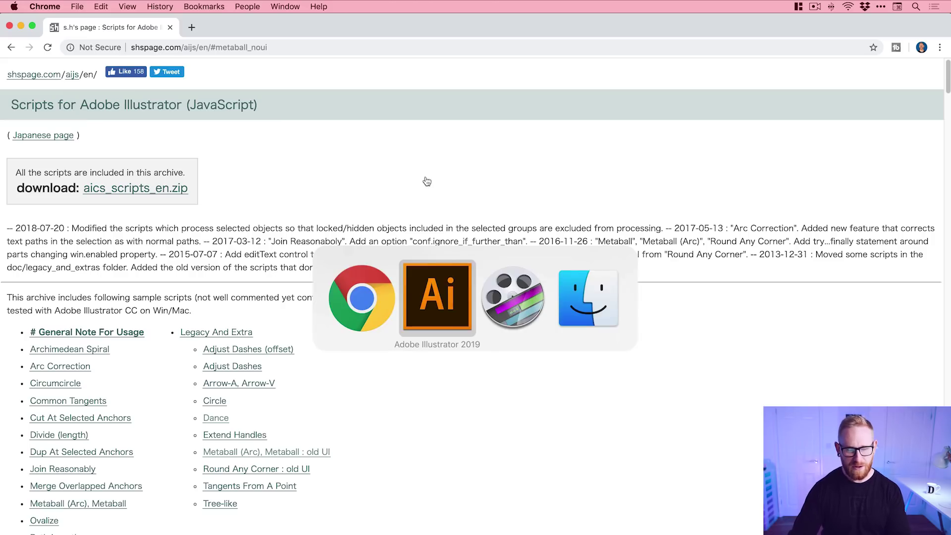
{"action": "key", "text": "super+Tab"}
{"action": "key", "text": "super+Tab"}
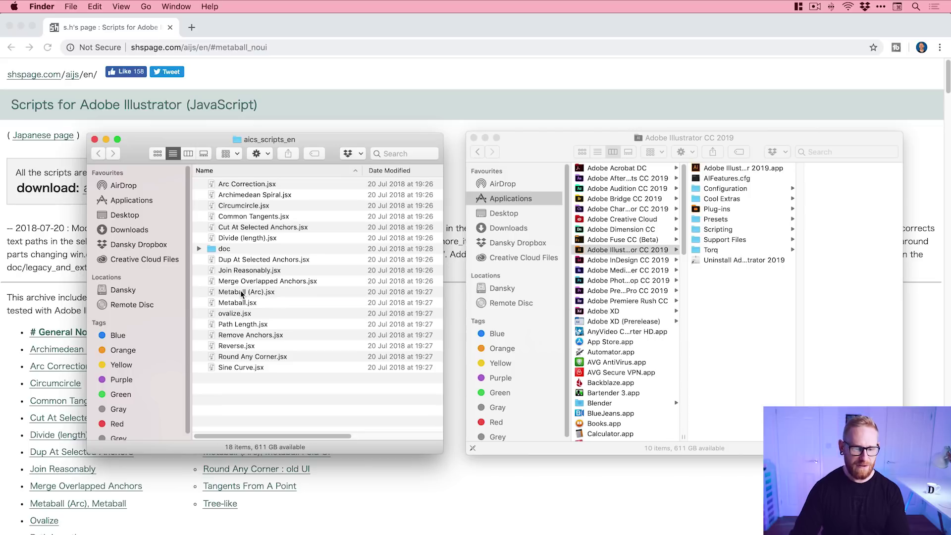
- Put Metaball (Arc).jsx into Adobe Illustrator CC 2019's Presets > en_GB > Scripts folder
{"action": "left_click", "coordinate": [240, 292]}
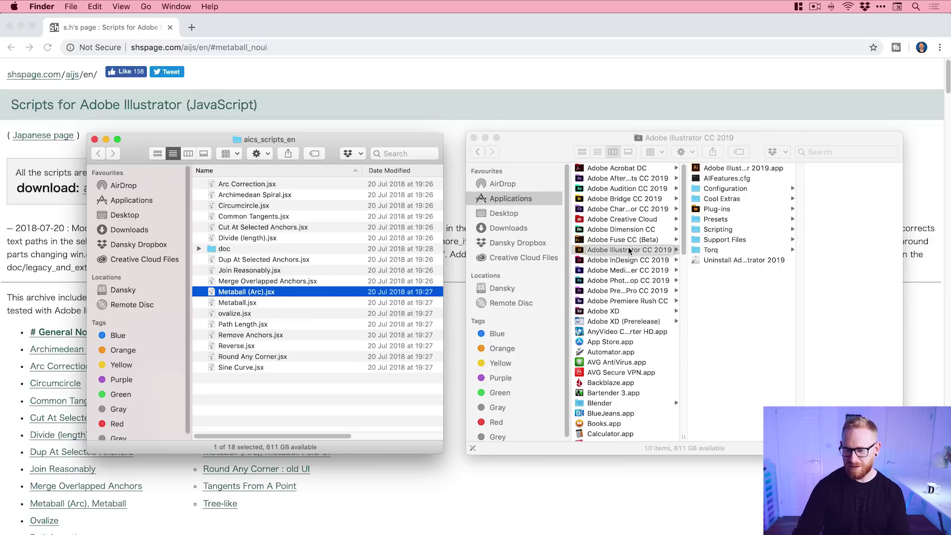
{"action": "left_click", "coordinate": [728, 219]}
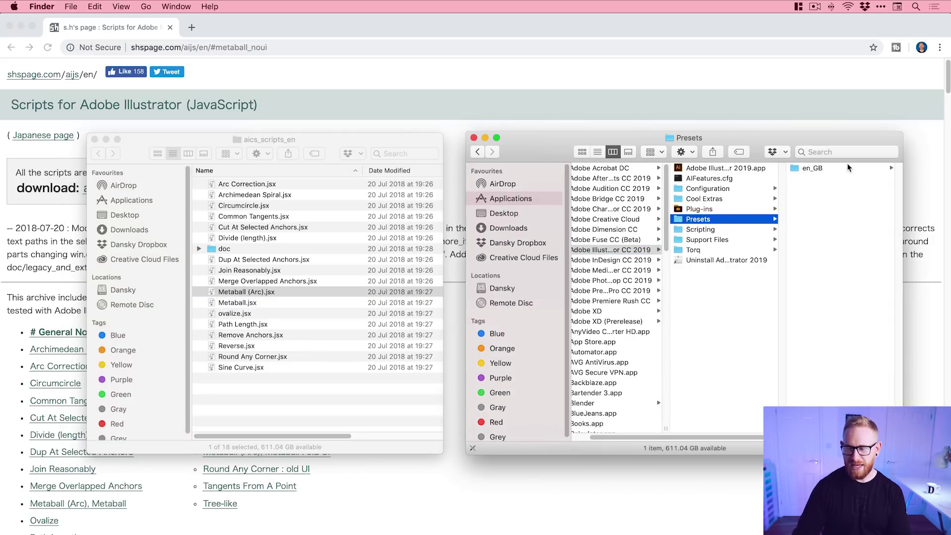
{"action": "left_click", "coordinate": [841, 170]}
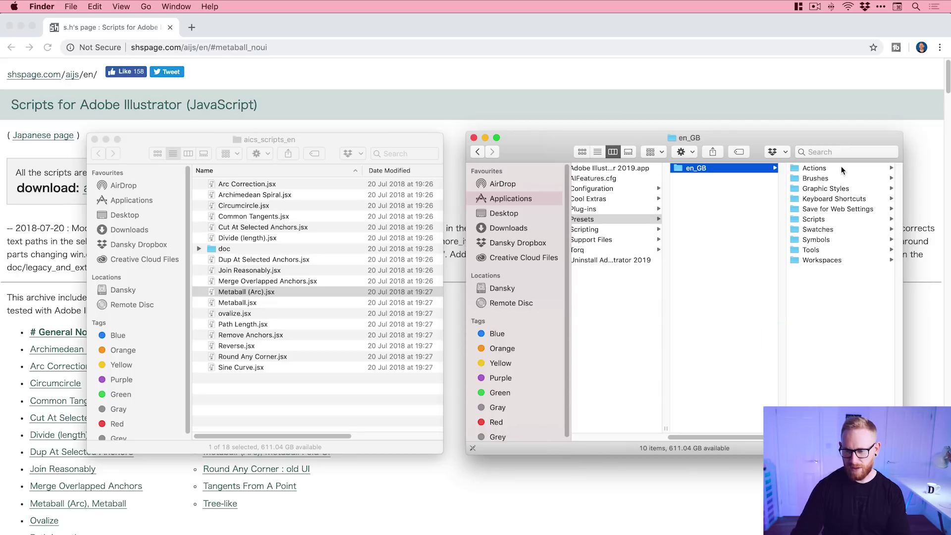
{"action": "left_click", "coordinate": [838, 219]}
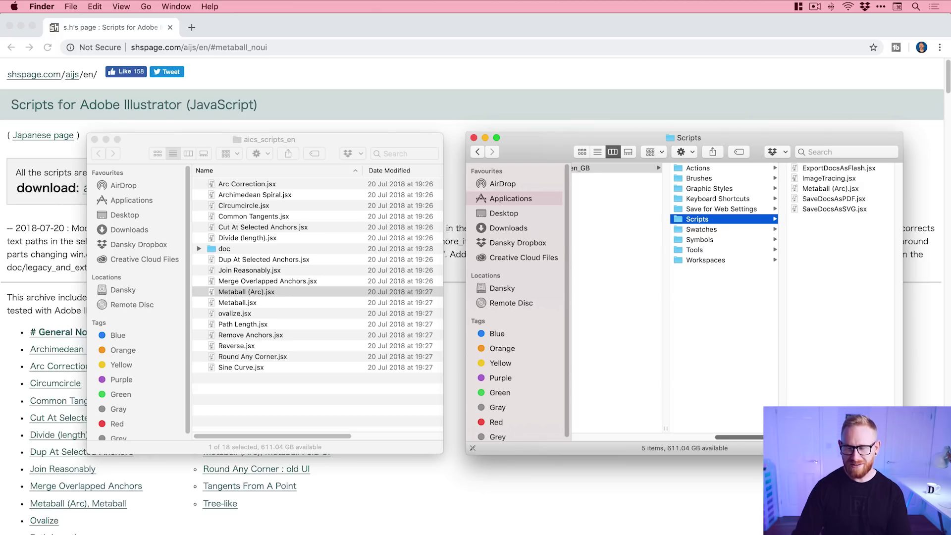
{"action": "scroll", "coordinate": [758, 446], "scroll_direction": "left", "scroll_amount": 5}
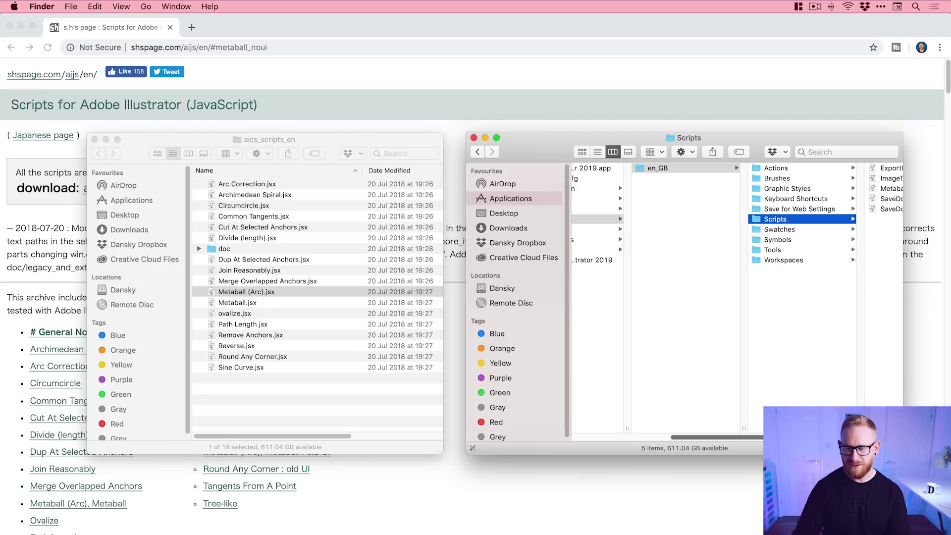
{"action": "scroll", "coordinate": [850, 307], "scroll_direction": "right", "scroll_amount": 5}
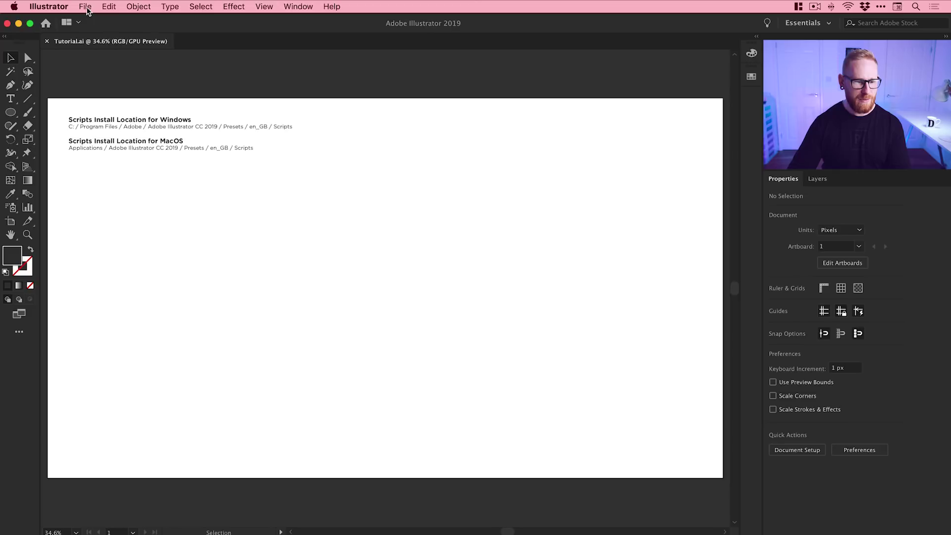
{"action": "left_click", "coordinate": [86, 7]}
{"action": "mouse_move", "coordinate": [197, 231]}
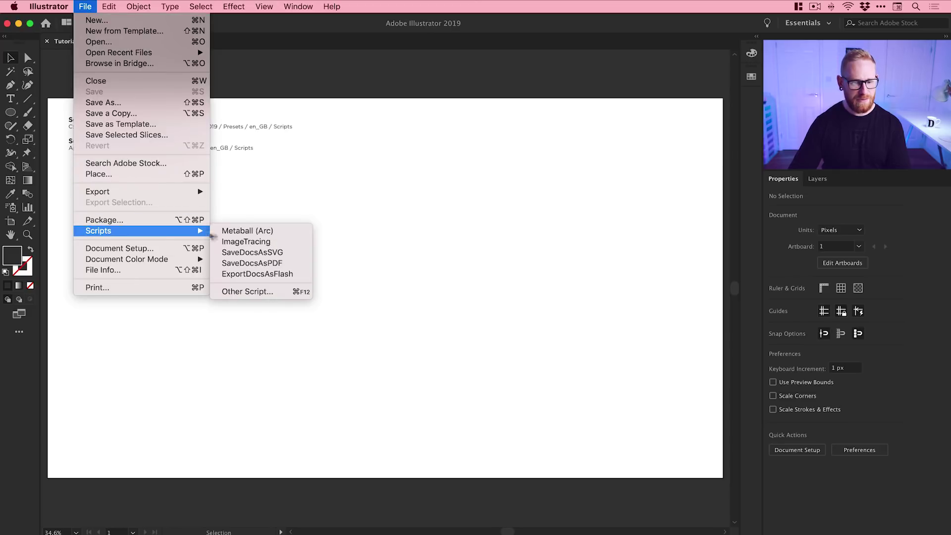
{"action": "left_click", "coordinate": [262, 293]}
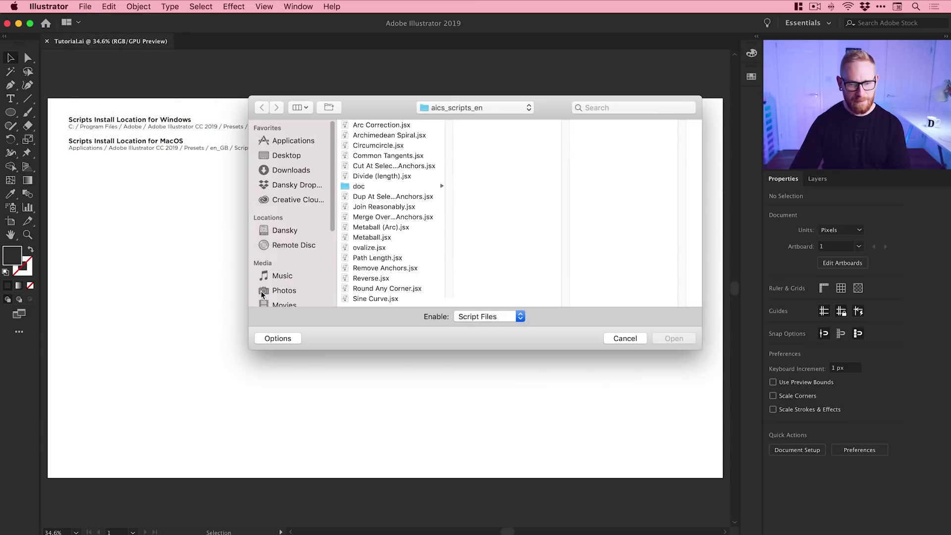
{"action": "double_click", "coordinate": [366, 228]}
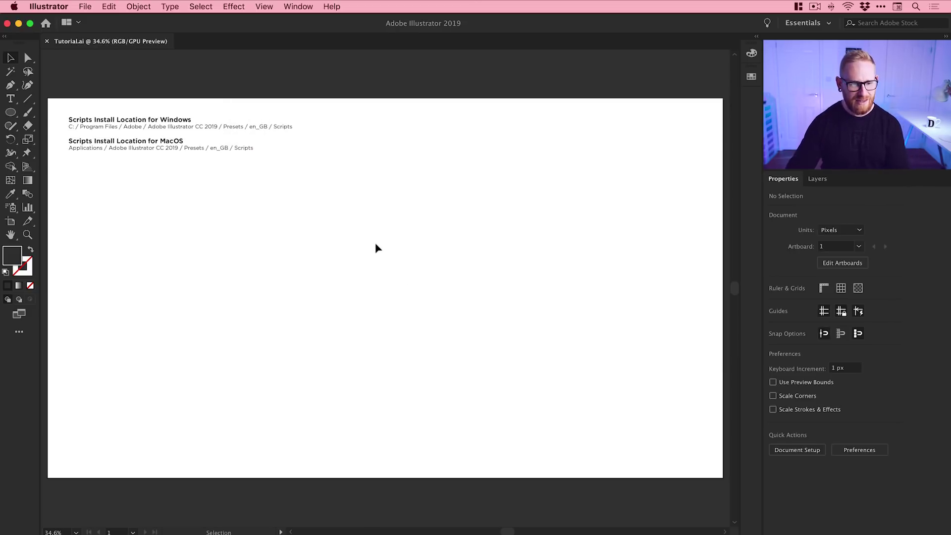
{"action": "left_click", "coordinate": [93, 6]}
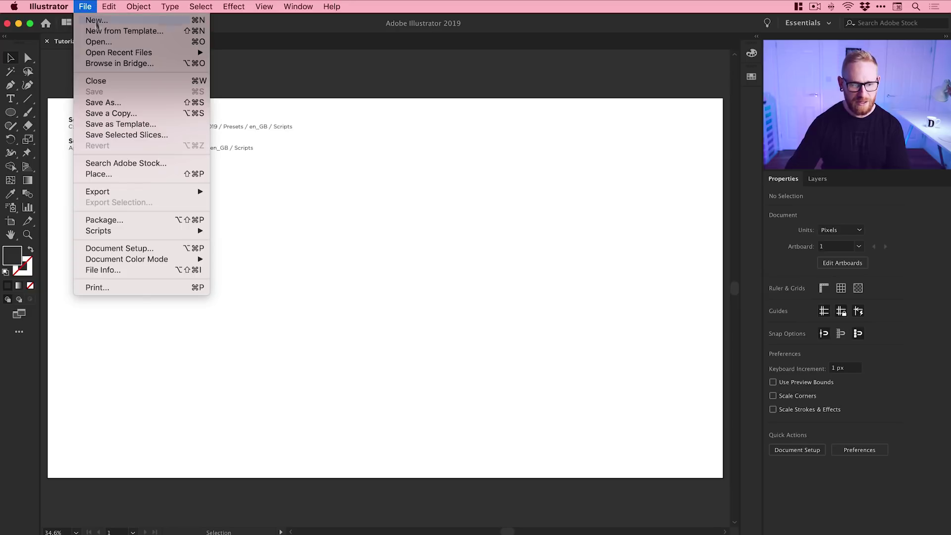
{"action": "mouse_move", "coordinate": [188, 234]}
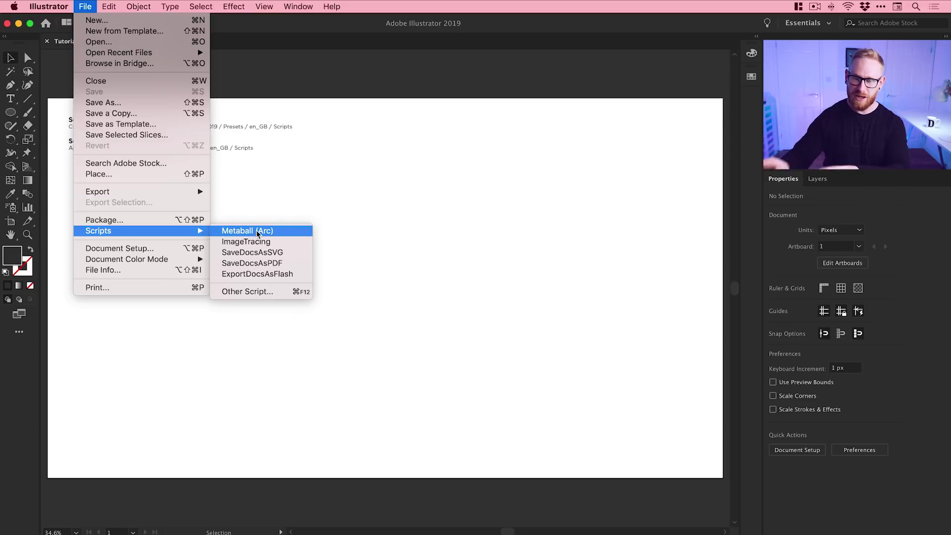
- Draw a circle on the left of the artboard with the Ellipse tool
{"action": "left_click", "coordinate": [413, 285]}
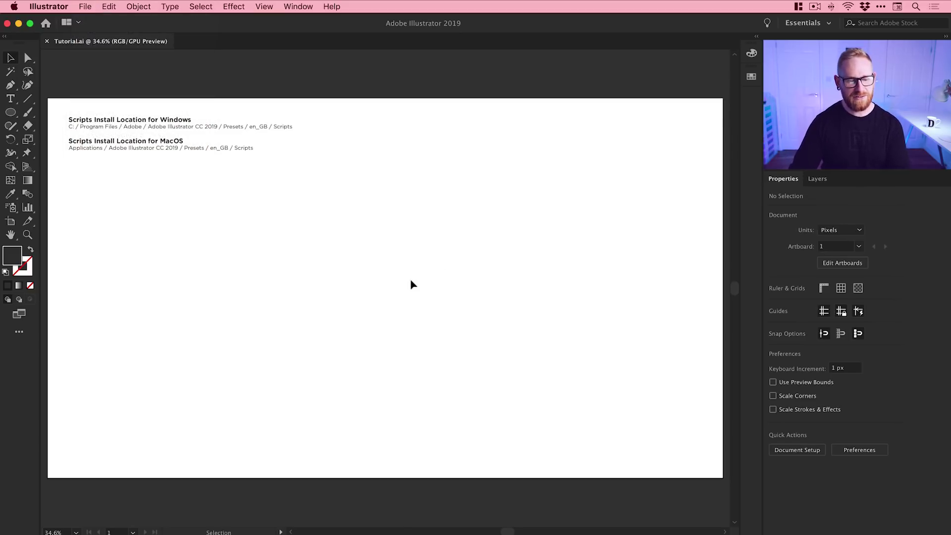
{"action": "left_click", "coordinate": [13, 113]}
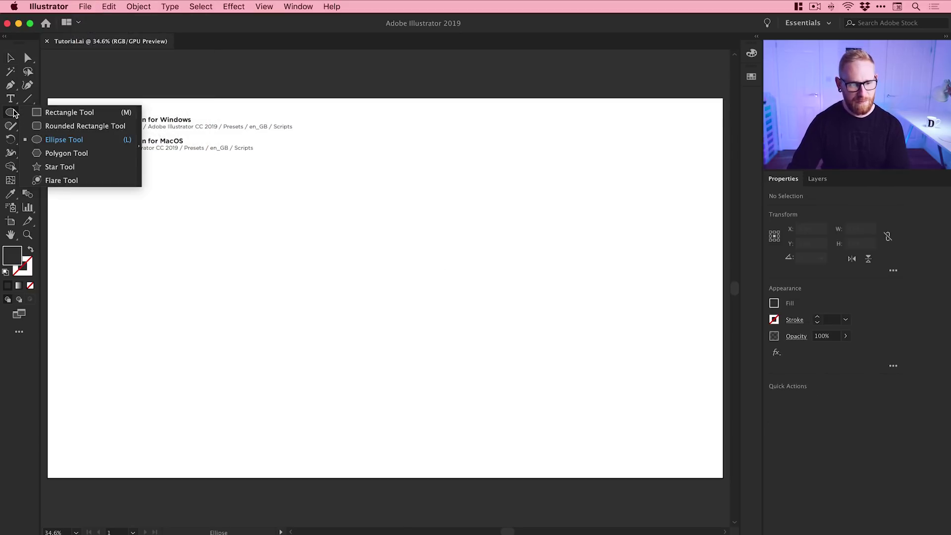
{"action": "left_click", "coordinate": [64, 140]}
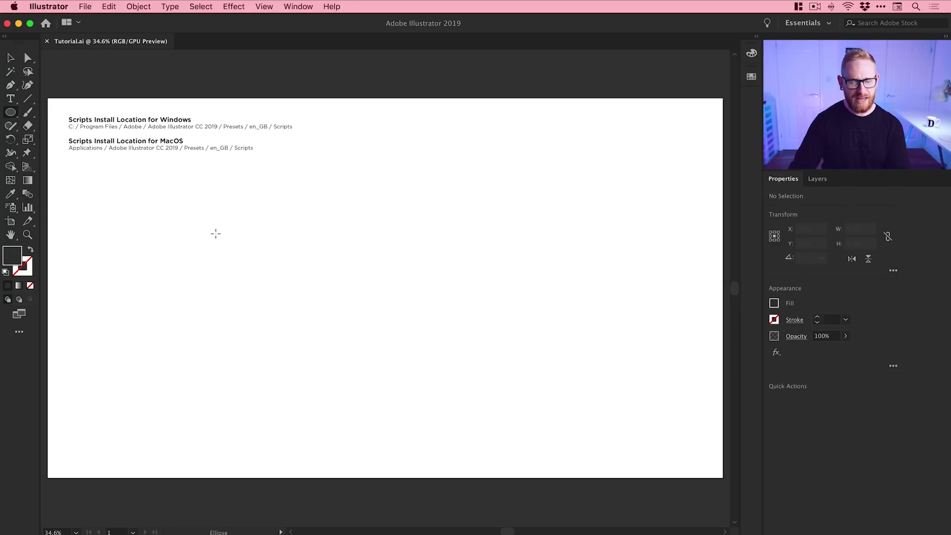
{"action": "left_click_drag", "start_coordinate": [216, 234], "coordinate": [328, 346]}
{"action": "left_click", "coordinate": [9, 59]}
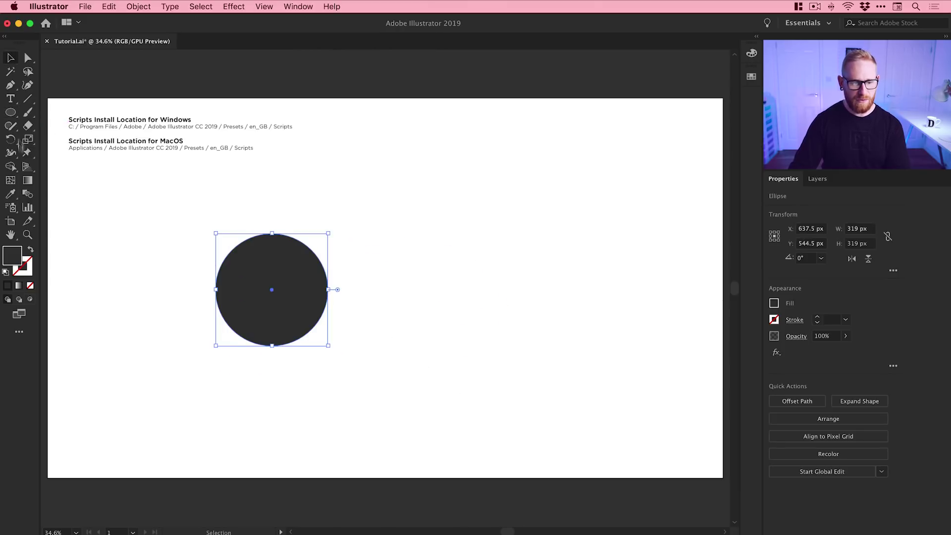
- Make the circle unfilled with a 10 pt black stroke, and add a larger second circle upper right
{"action": "left_click", "coordinate": [30, 251]}
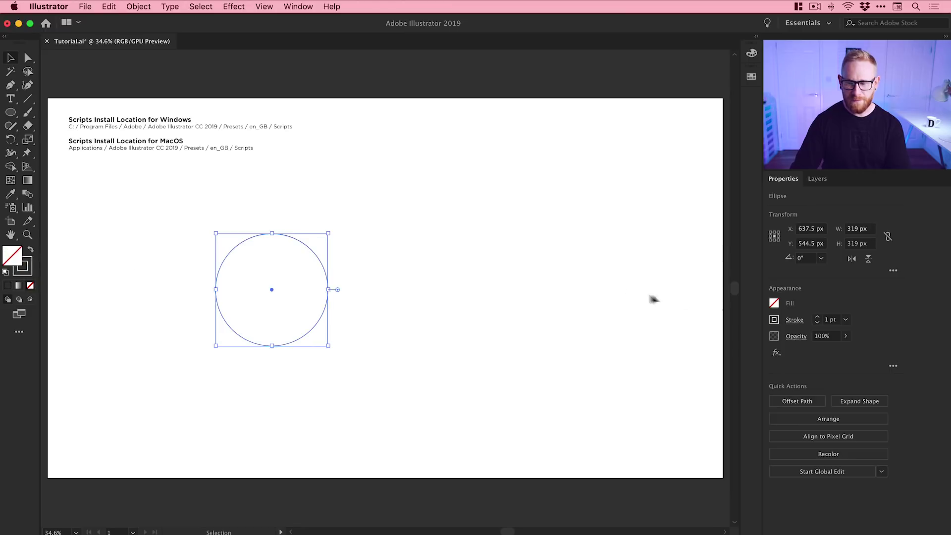
{"action": "left_click", "coordinate": [815, 317]}
{"action": "left_click", "coordinate": [815, 317]}
{"action": "left_click", "coordinate": [816, 317]}
{"action": "left_click", "coordinate": [816, 317]}
{"action": "left_click", "coordinate": [816, 317]}
{"action": "left_click", "coordinate": [816, 317]}
{"action": "left_click", "coordinate": [816, 317]}
{"action": "left_click", "coordinate": [816, 317]}
{"action": "left_click", "coordinate": [816, 317]}
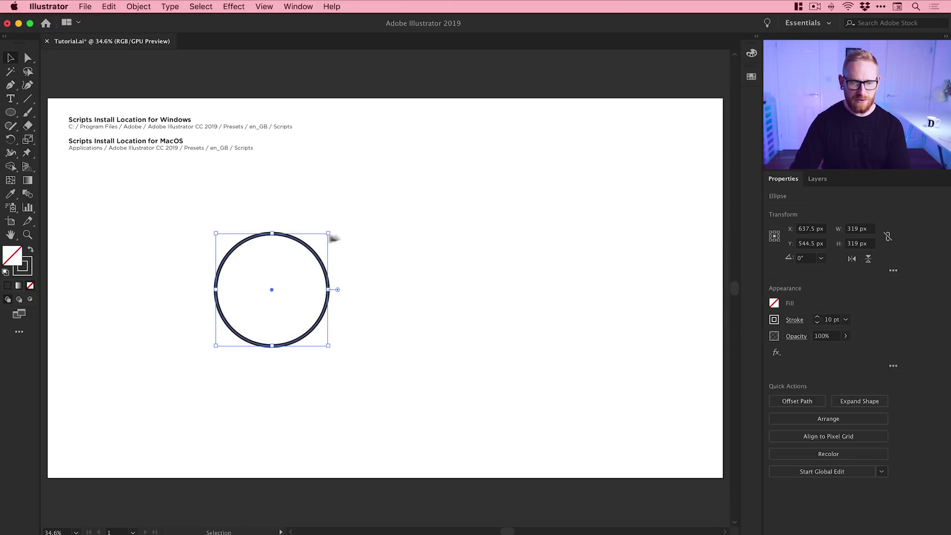
{"action": "mouse_move", "coordinate": [299, 241]}
{"action": "left_mouse_down"}
{"action": "mouse_move", "coordinate": [279, 244]}
{"action": "mouse_move", "coordinate": [518, 233]}
{"action": "mouse_move", "coordinate": [543, 187]}
{"action": "mouse_move", "coordinate": [483, 191]}
{"action": "mouse_move", "coordinate": [565, 120]}
{"action": "mouse_move", "coordinate": [503, 174]}
{"action": "left_mouse_up"}
{"action": "left_click", "coordinate": [437, 320]}
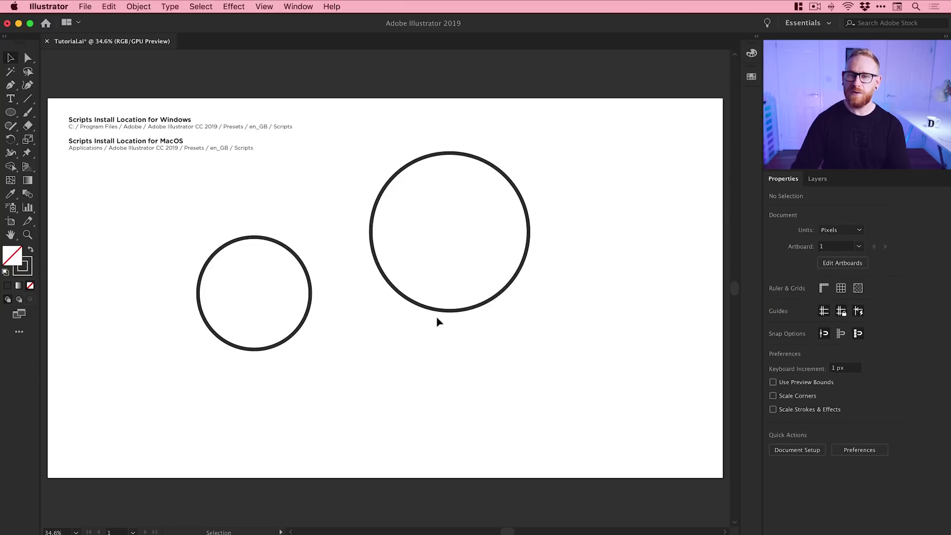
- Select both circles and run the Metaball (Arc) script from File > Scripts
{"action": "left_click_drag", "start_coordinate": [218, 388], "coordinate": [442, 248]}
{"action": "left_click", "coordinate": [86, 6]}
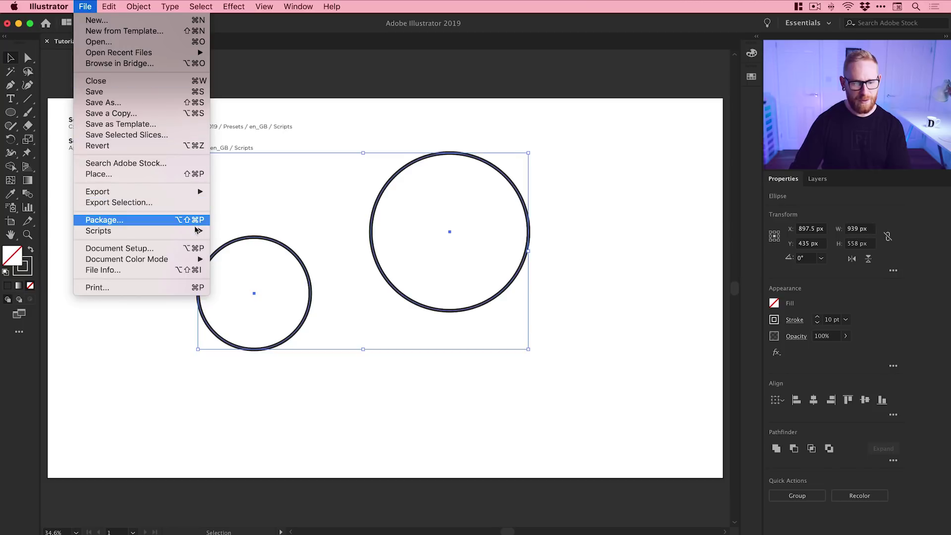
{"action": "mouse_move", "coordinate": [197, 231]}
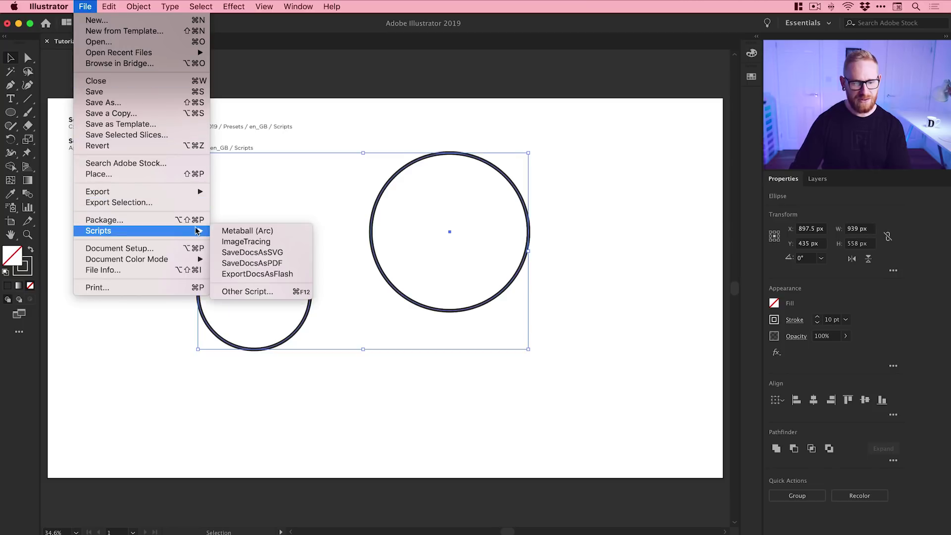
{"action": "left_click", "coordinate": [256, 233]}
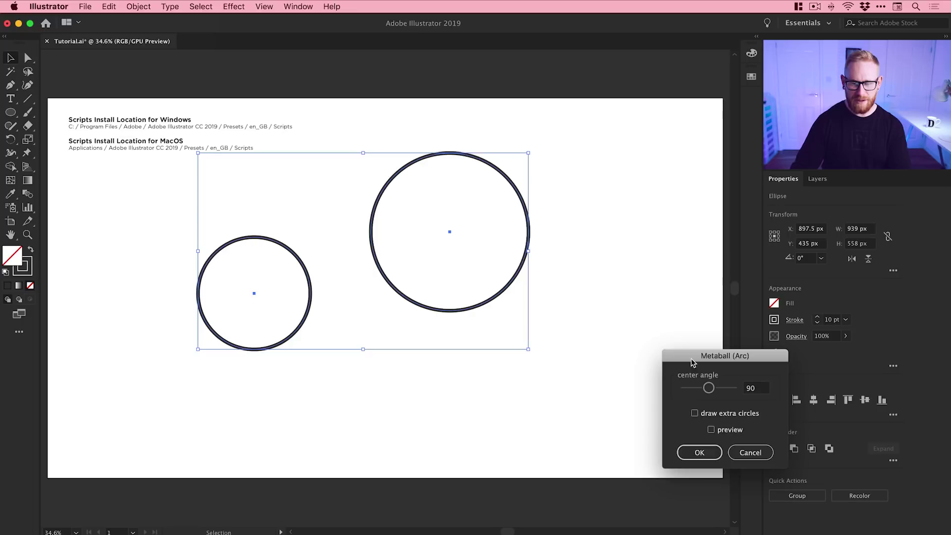
- Preview the metaball bridge and apply it with an 80.1 center angle
{"action": "left_click_drag", "start_coordinate": [692, 362], "coordinate": [610, 129]}
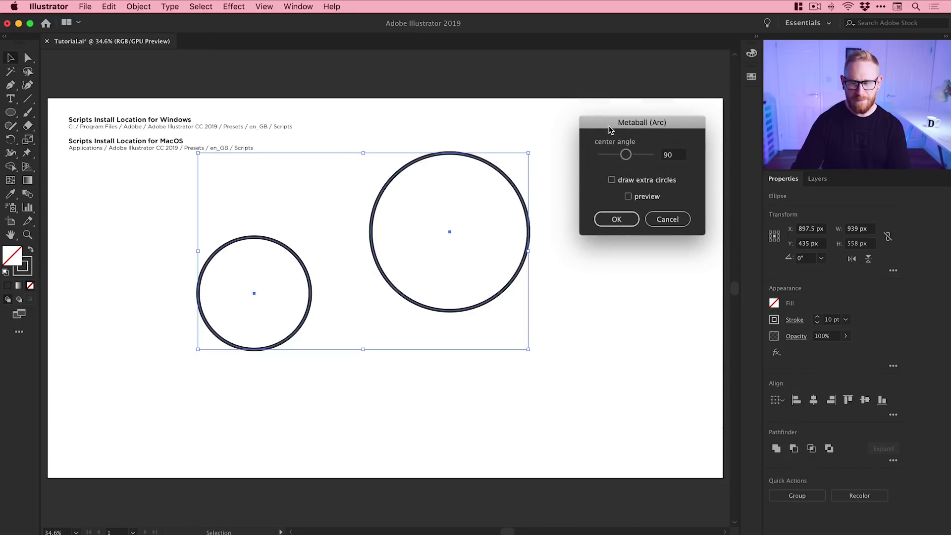
{"action": "left_click", "coordinate": [643, 197]}
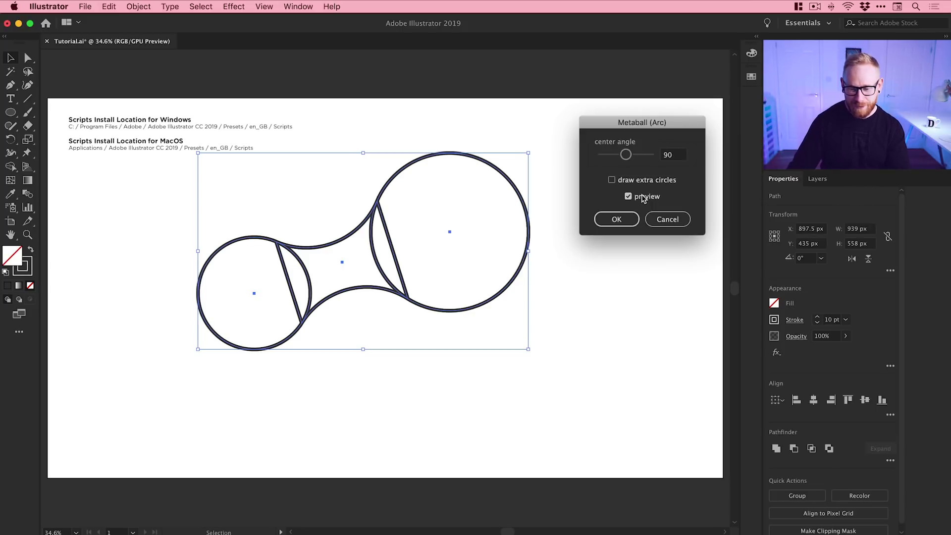
{"action": "left_click", "coordinate": [638, 183]}
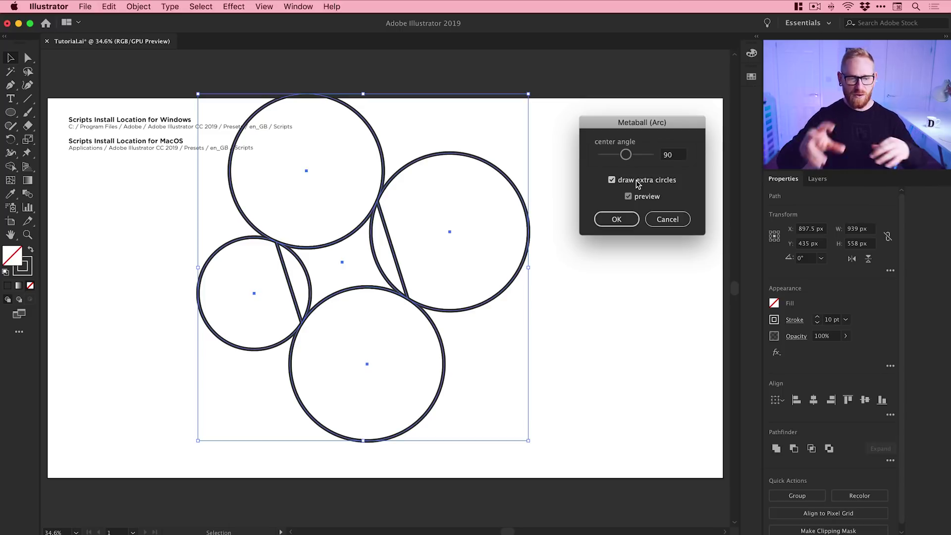
{"action": "left_click", "coordinate": [638, 184]}
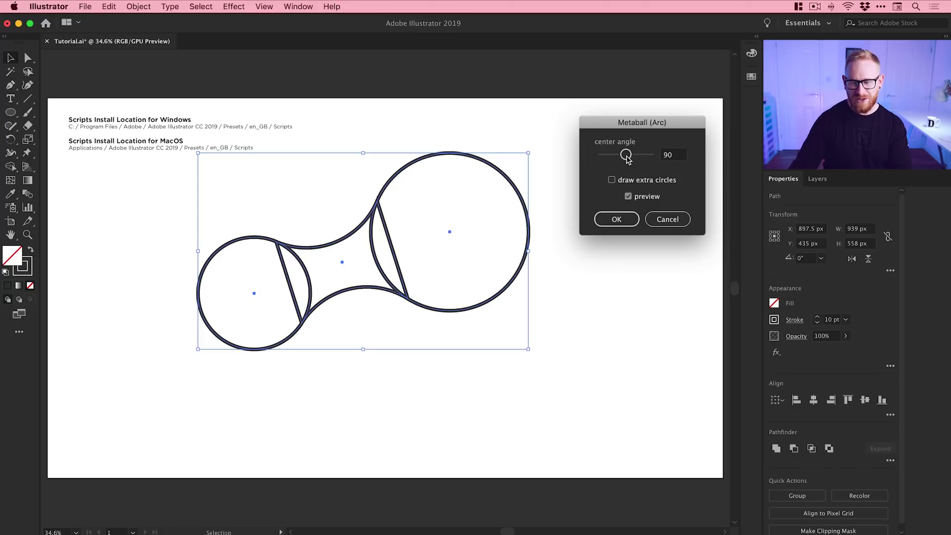
{"action": "left_click_drag", "start_coordinate": [622, 158], "coordinate": [648, 157]}
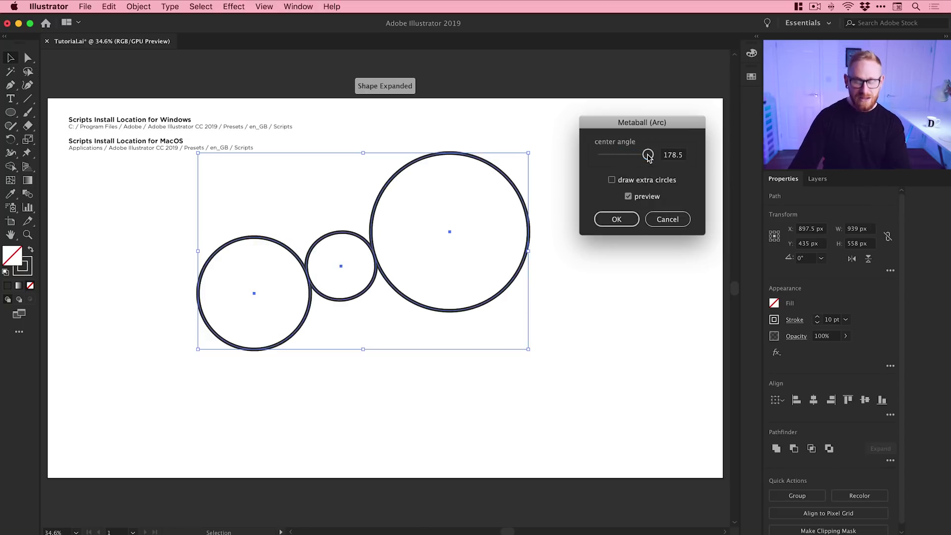
{"action": "left_click_drag", "start_coordinate": [649, 157], "coordinate": [623, 156]}
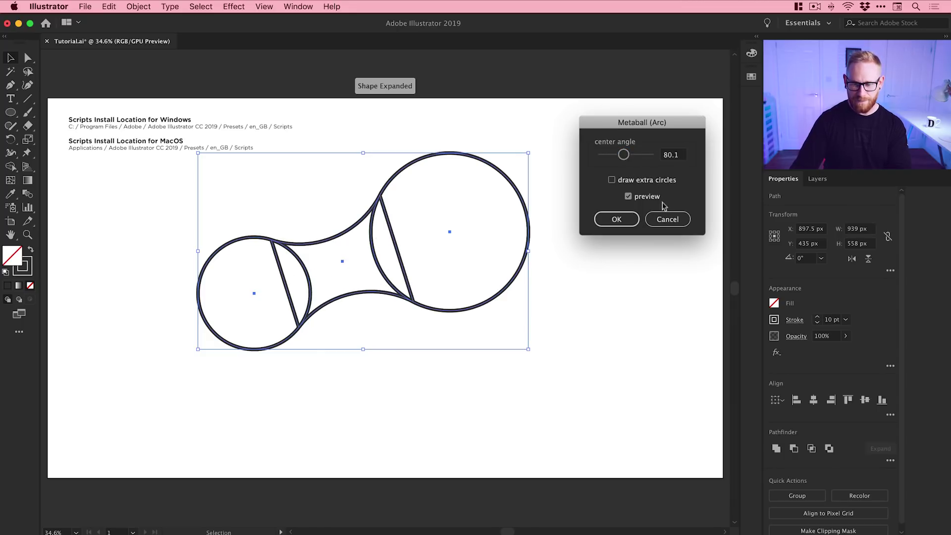
{"action": "left_click", "coordinate": [616, 219]}
- Scale the metaball shape to about half size and move it to the artboard's left
{"action": "left_click_drag", "start_coordinate": [603, 210], "coordinate": [308, 358]}
{"action": "left_click_drag", "start_coordinate": [527, 153], "coordinate": [373, 244]}
{"action": "left_click_drag", "start_coordinate": [297, 265], "coordinate": [186, 261]}
{"action": "left_click", "coordinate": [203, 186]}
- Draw another circle on the right and move it up and left into the cluster
{"action": "left_click", "coordinate": [10, 114]}
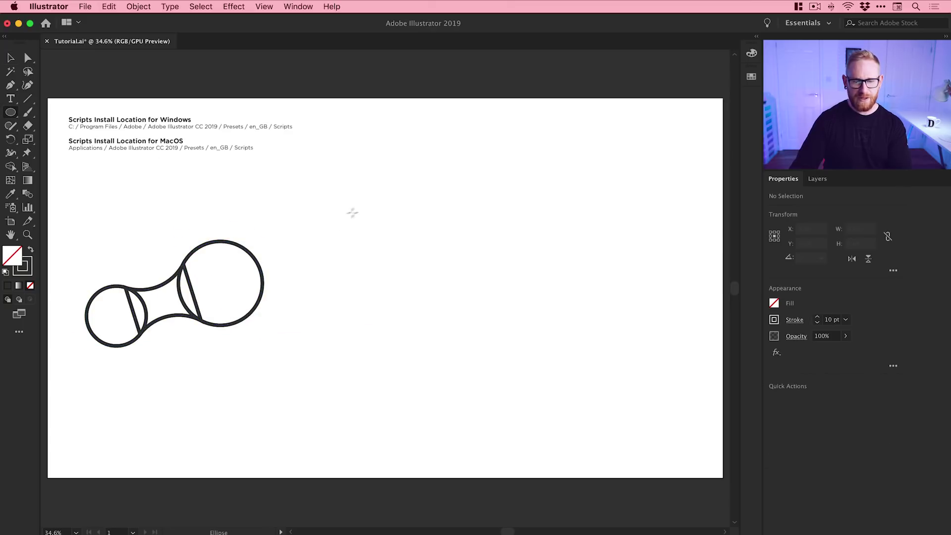
{"action": "left_click_drag", "start_coordinate": [368, 197], "coordinate": [471, 282]}
{"action": "key", "text": "v"}
{"action": "left_click_drag", "start_coordinate": [469, 226], "coordinate": [528, 261]}
- Join the right-hand circles with Metaball (Arc) at an 85.3 center angle
{"action": "left_click_drag", "start_coordinate": [574, 198], "coordinate": [406, 327]}
{"action": "left_click", "coordinate": [89, 7]}
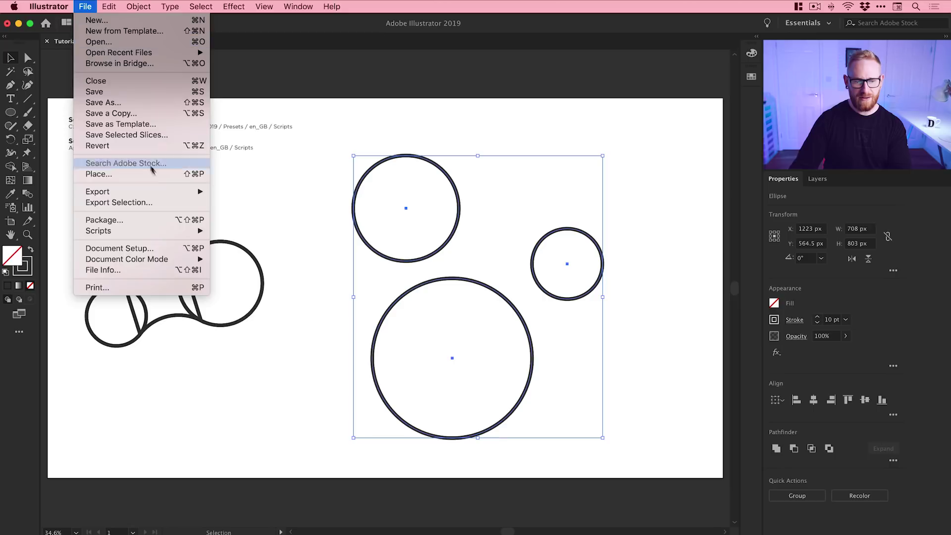
{"action": "mouse_move", "coordinate": [205, 231]}
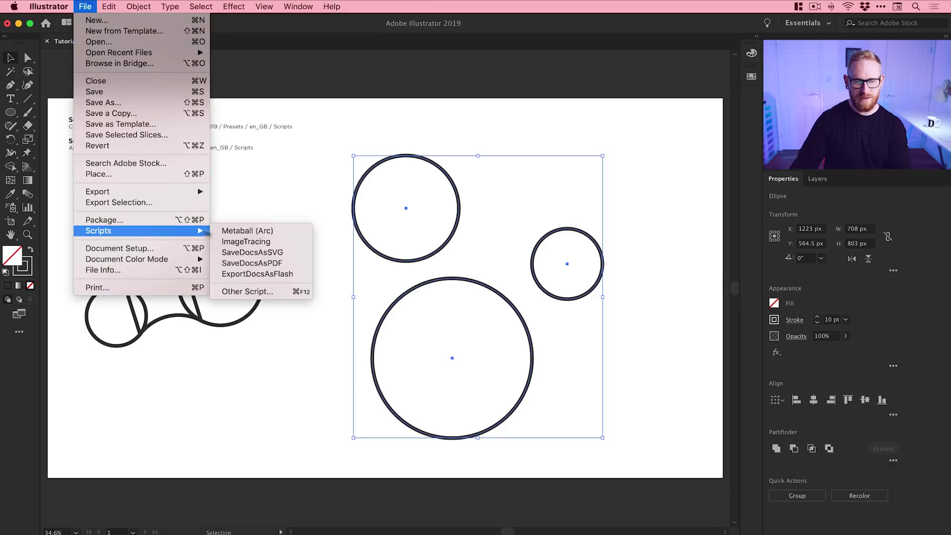
{"action": "left_click", "coordinate": [247, 231]}
{"action": "left_click_drag", "start_coordinate": [700, 360], "coordinate": [102, 85]}
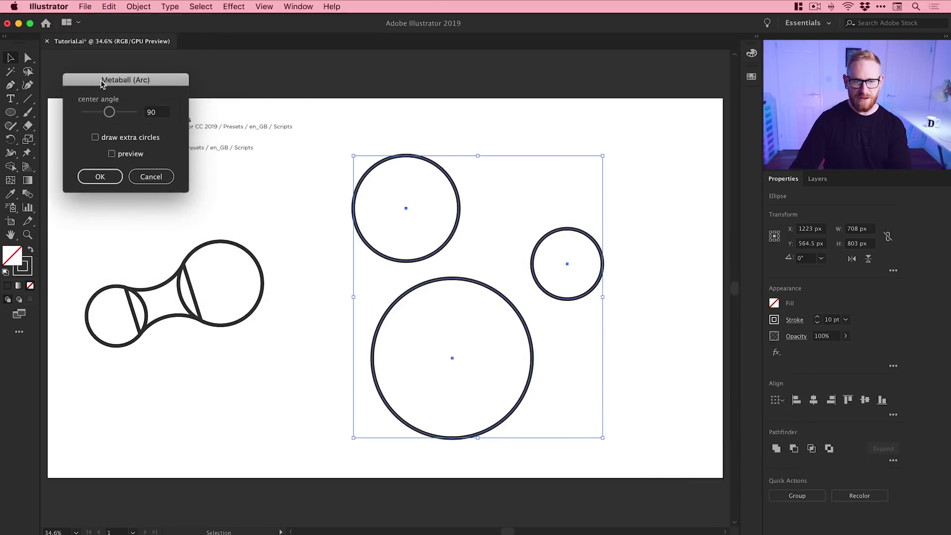
{"action": "left_click", "coordinate": [123, 155]}
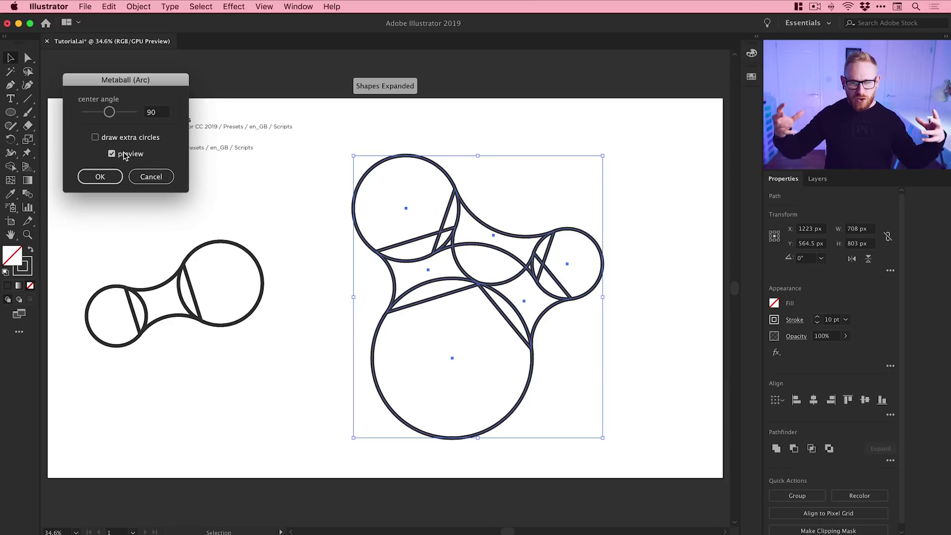
{"action": "left_click", "coordinate": [125, 140]}
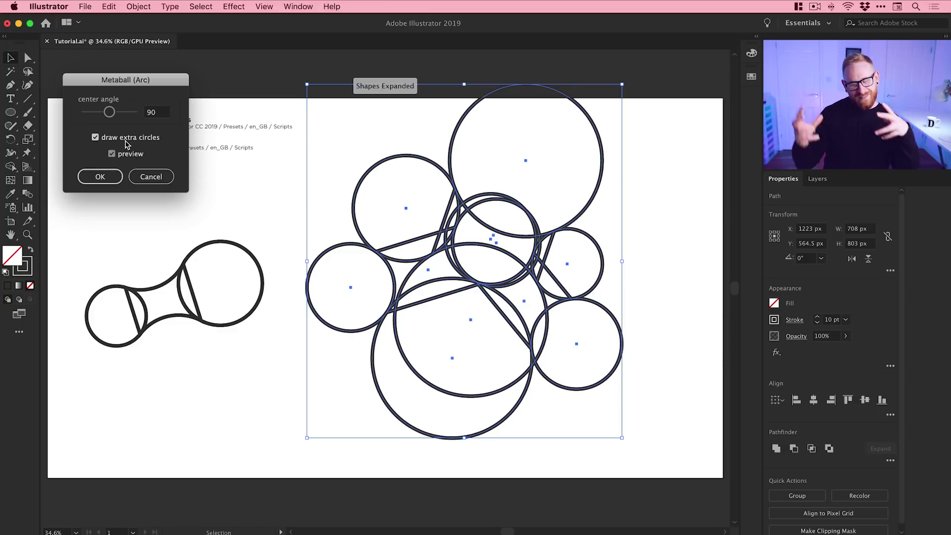
{"action": "left_click", "coordinate": [125, 141]}
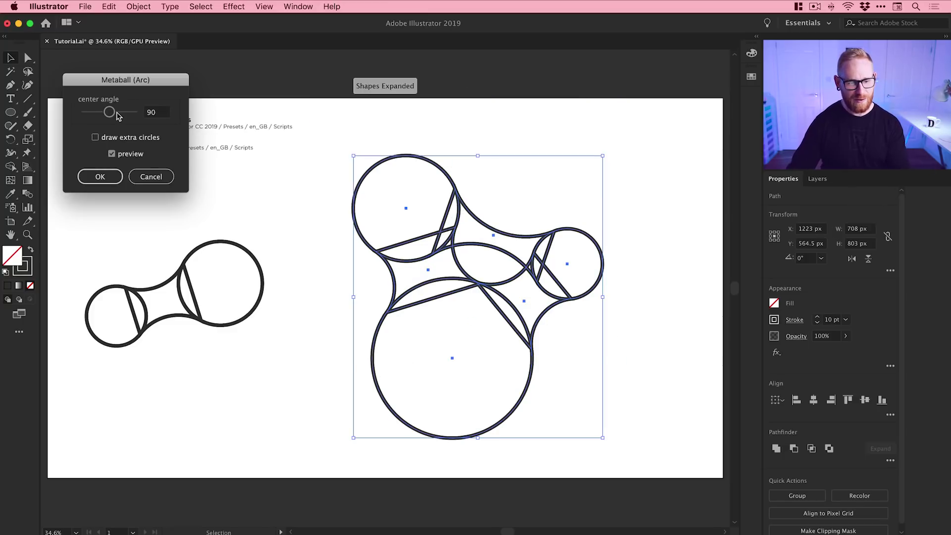
{"action": "left_click_drag", "start_coordinate": [111, 114], "coordinate": [108, 114]}
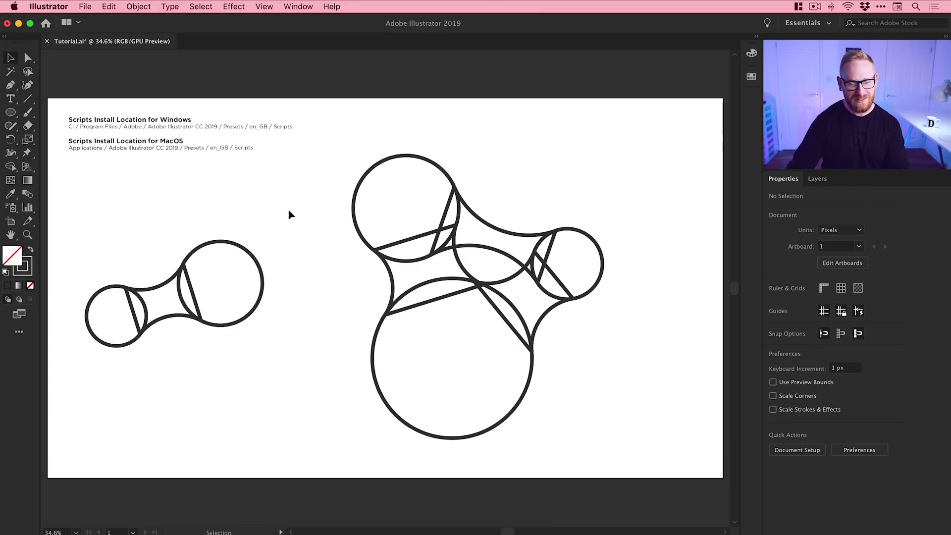
- Apply Pathfinder Unite to the left metaball shape, then undo it
{"action": "left_click_drag", "start_coordinate": [106, 219], "coordinate": [270, 378]}
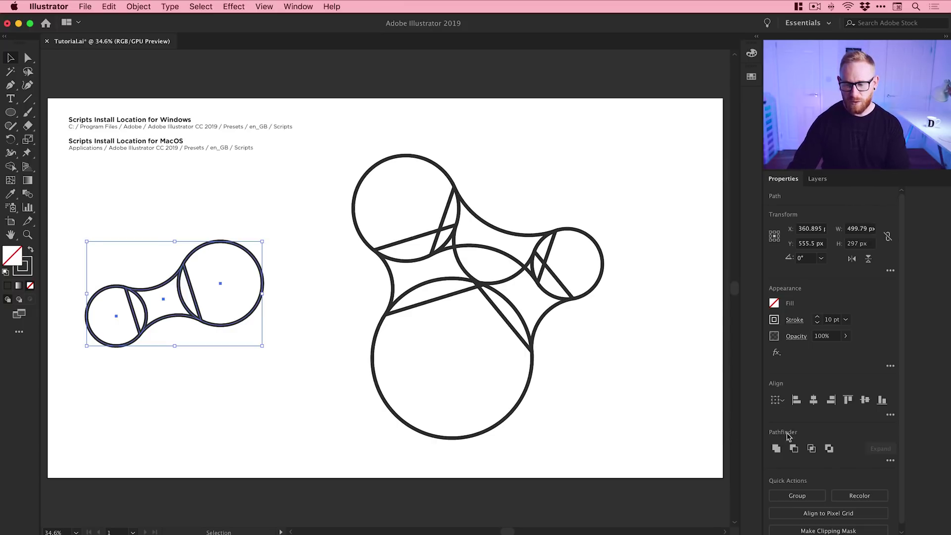
{"action": "left_click", "coordinate": [296, 5]}
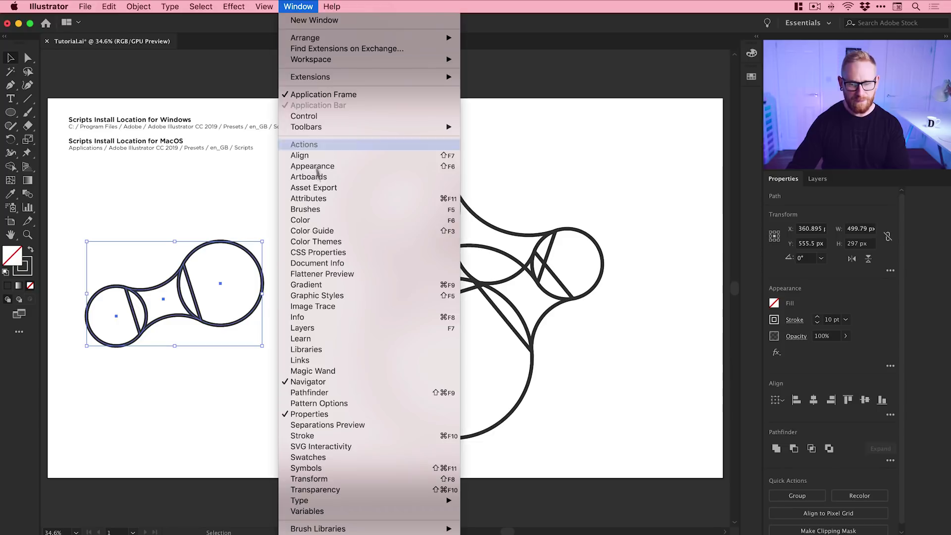
{"action": "left_click", "coordinate": [309, 392]}
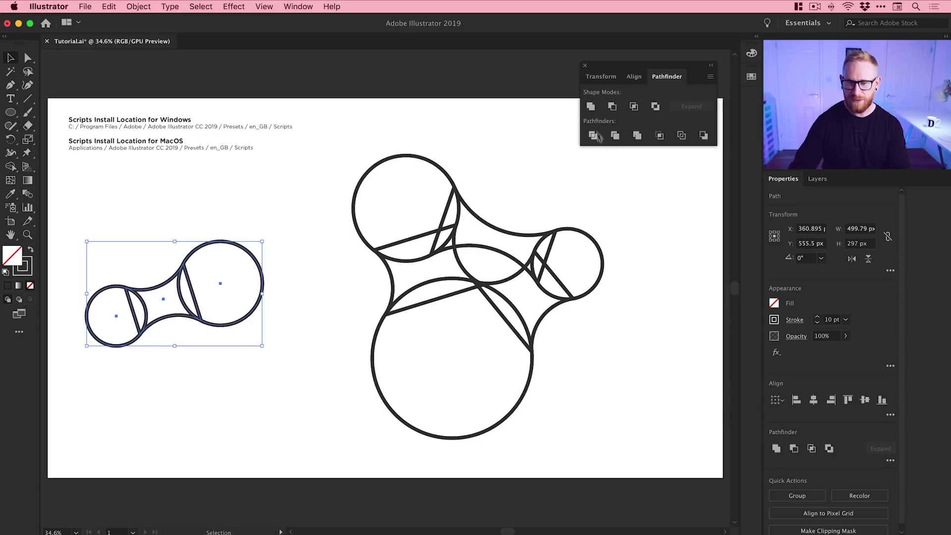
{"action": "left_click", "coordinate": [591, 107]}
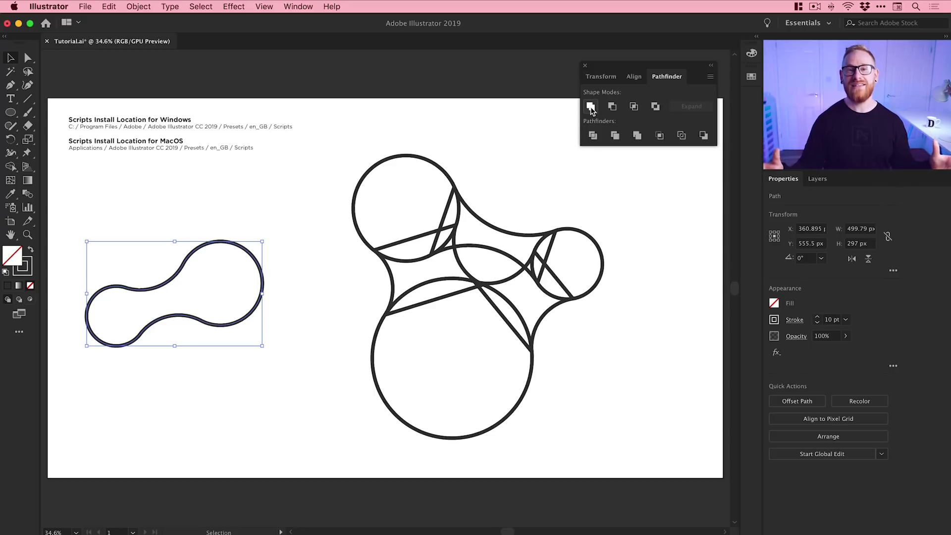
{"action": "key", "text": "super+z"}
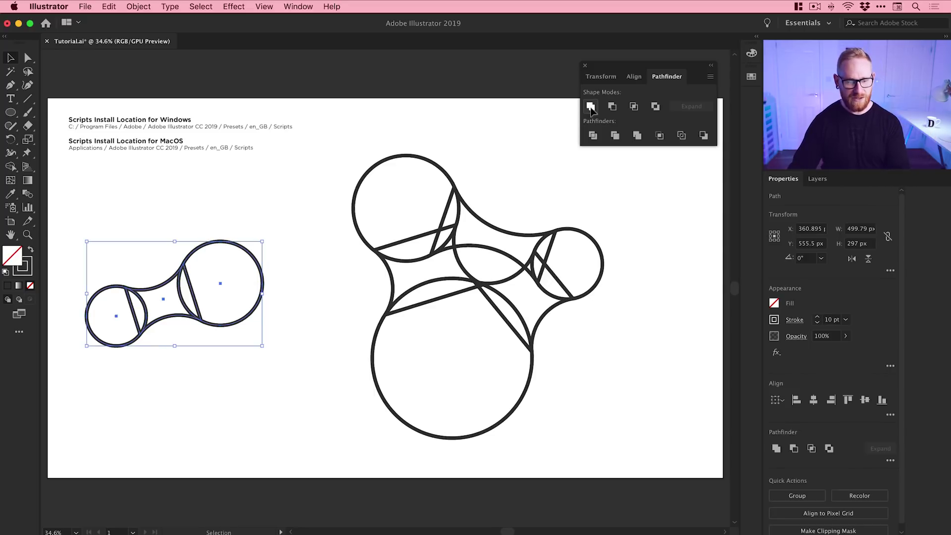
- Merge the left metaball's regions into one peanut outline with the Shape Builder tool
{"action": "left_click", "coordinate": [585, 65]}
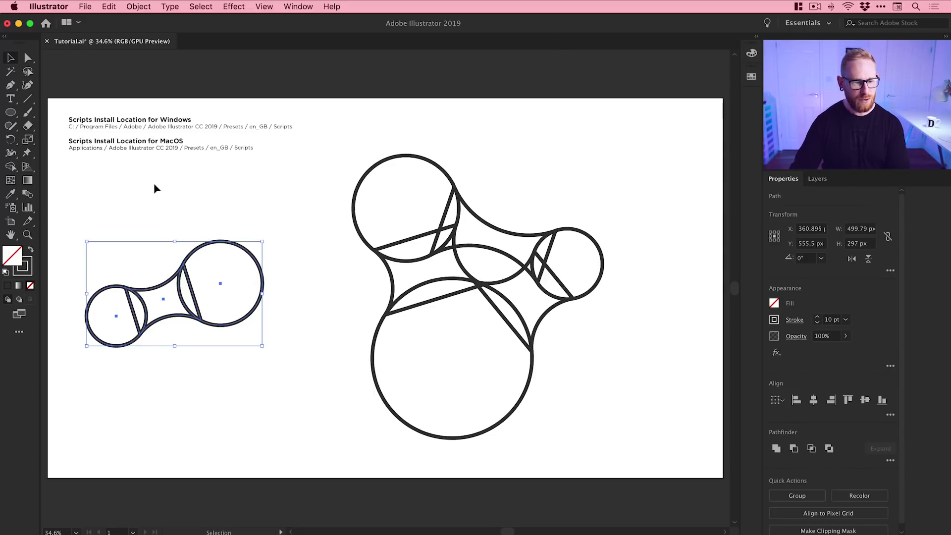
{"action": "left_click", "coordinate": [12, 166]}
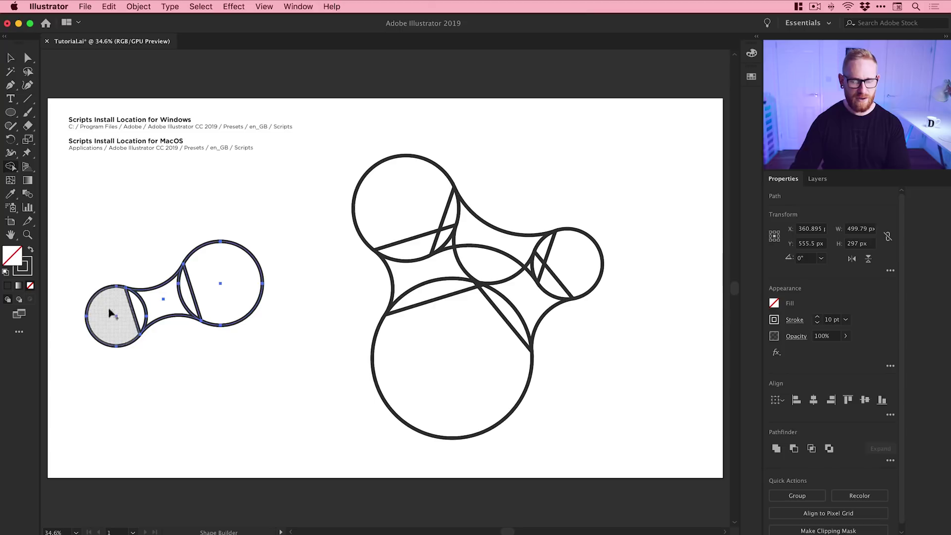
{"action": "mouse_move", "coordinate": [106, 308]}
{"action": "left_mouse_down"}
{"action": "mouse_move", "coordinate": [157, 304]}
{"action": "mouse_move", "coordinate": [208, 284]}
{"action": "left_mouse_up"}
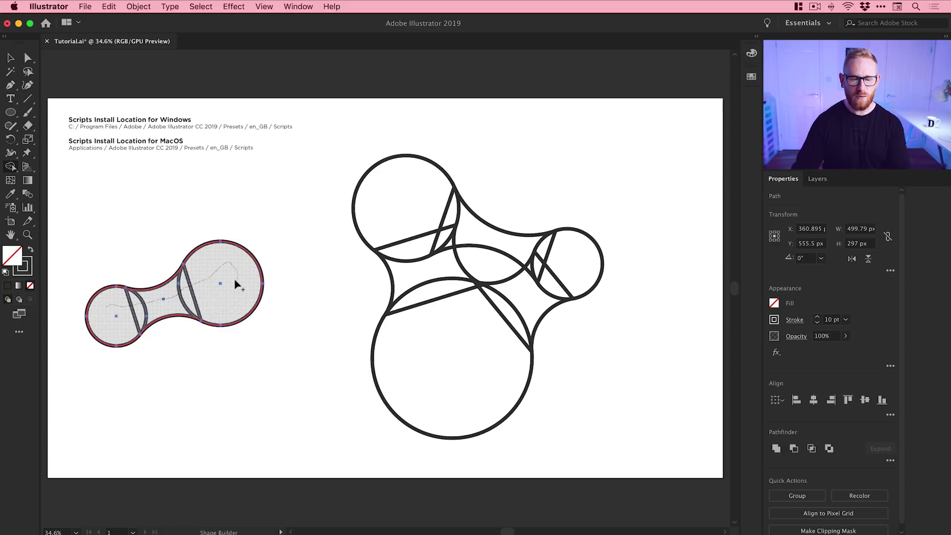
{"action": "left_click_drag", "start_coordinate": [104, 327], "coordinate": [131, 310]}
{"action": "left_click_drag", "start_coordinate": [224, 286], "coordinate": [226, 283]}
- Select the left peanut shape and delete it
{"action": "key", "text": "v"}
{"action": "left_click", "coordinate": [251, 233]}
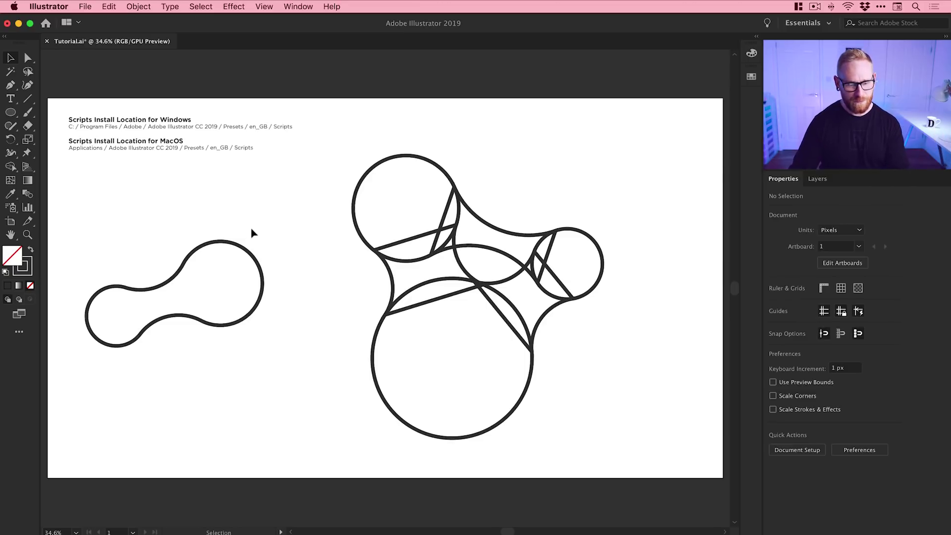
{"action": "left_click", "coordinate": [200, 300]}
{"action": "key", "text": "Delete"}
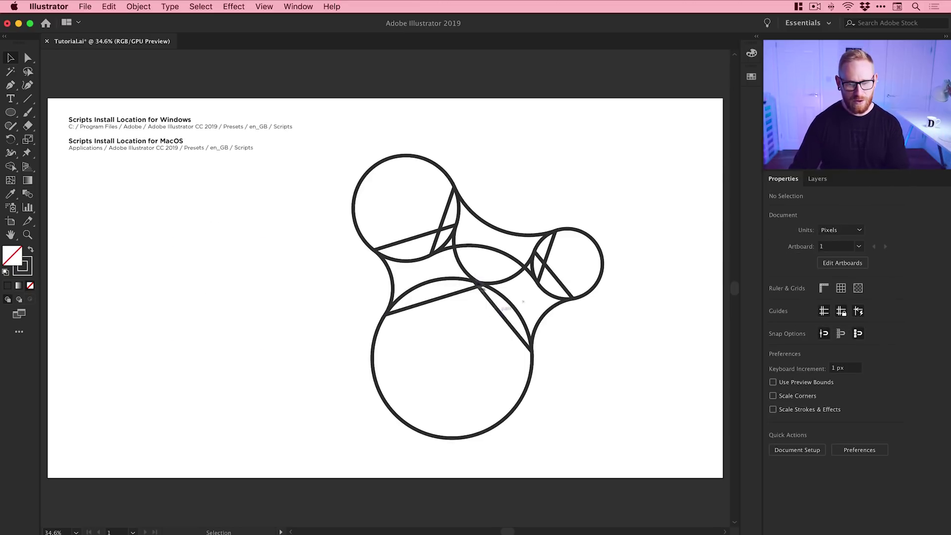
- Shape Builder-merge all circle and bridge regions of the right cluster, leaving the central gap as a hole
{"action": "left_click_drag", "start_coordinate": [317, 190], "coordinate": [556, 388]}
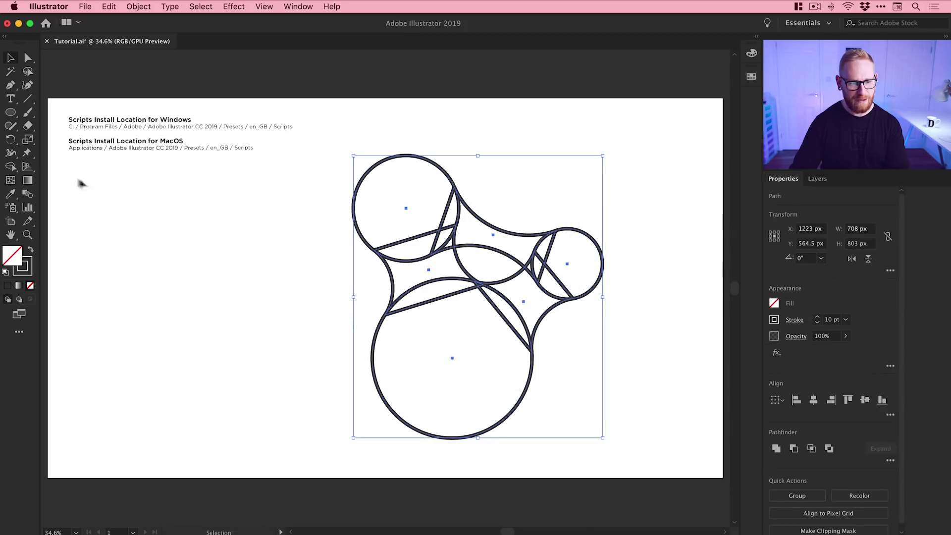
{"action": "left_click", "coordinate": [11, 167]}
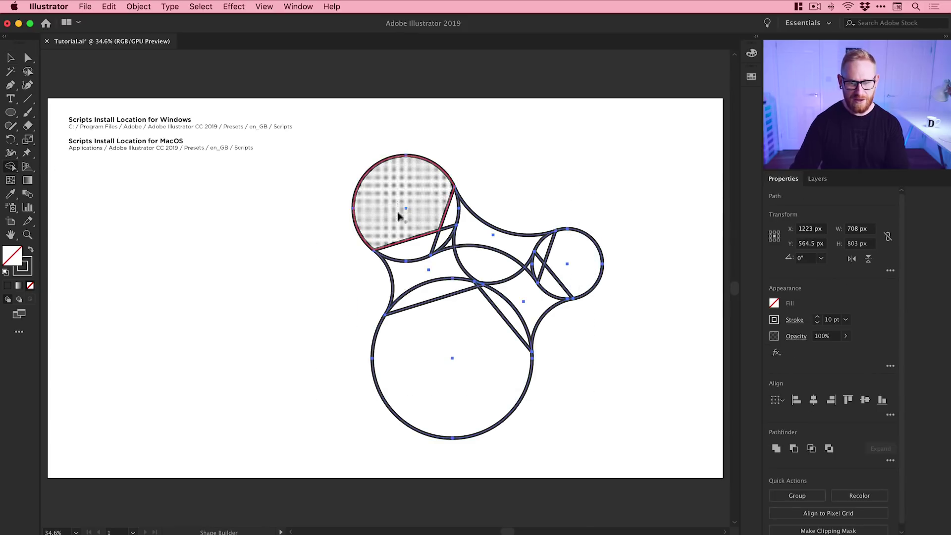
{"action": "mouse_move", "coordinate": [400, 225]}
{"action": "left_mouse_down"}
{"action": "mouse_move", "coordinate": [447, 246]}
{"action": "mouse_move", "coordinate": [447, 222]}
{"action": "mouse_move", "coordinate": [434, 330]}
{"action": "left_mouse_up"}
{"action": "mouse_move", "coordinate": [500, 313]}
{"action": "left_mouse_down"}
{"action": "mouse_move", "coordinate": [550, 249]}
{"action": "mouse_move", "coordinate": [563, 253]}
{"action": "mouse_move", "coordinate": [543, 292]}
{"action": "left_mouse_up"}
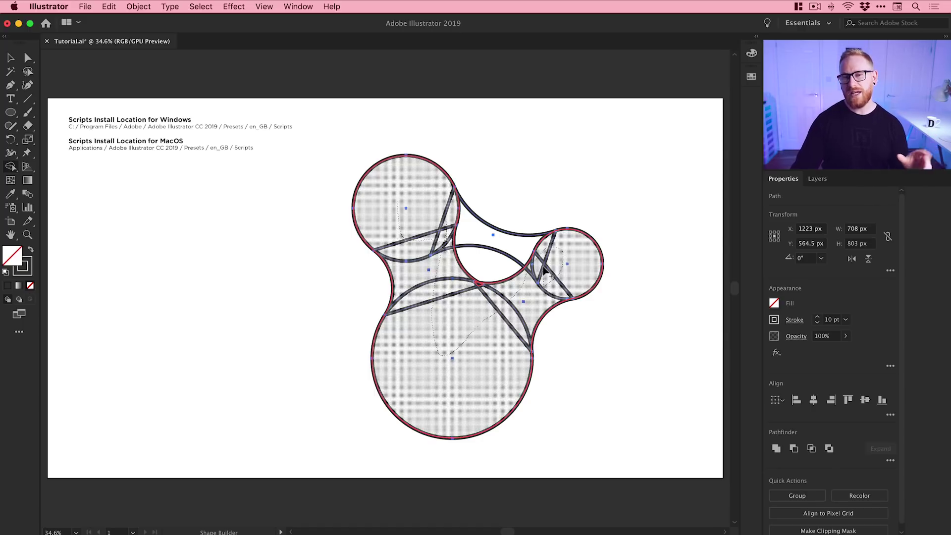
{"action": "left_click_drag", "start_coordinate": [544, 269], "coordinate": [527, 258]}
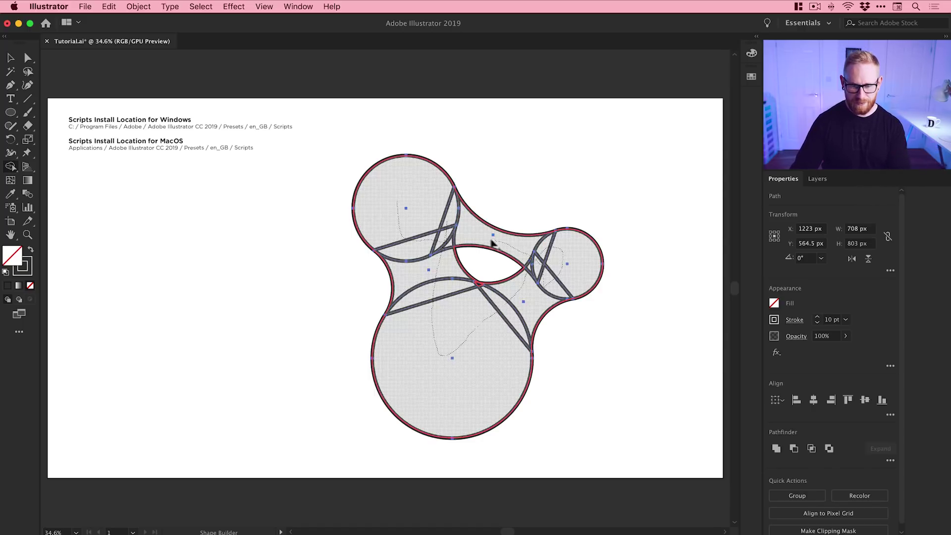
{"action": "left_click_drag", "start_coordinate": [442, 311], "coordinate": [441, 308]}
{"action": "key", "text": "v"}
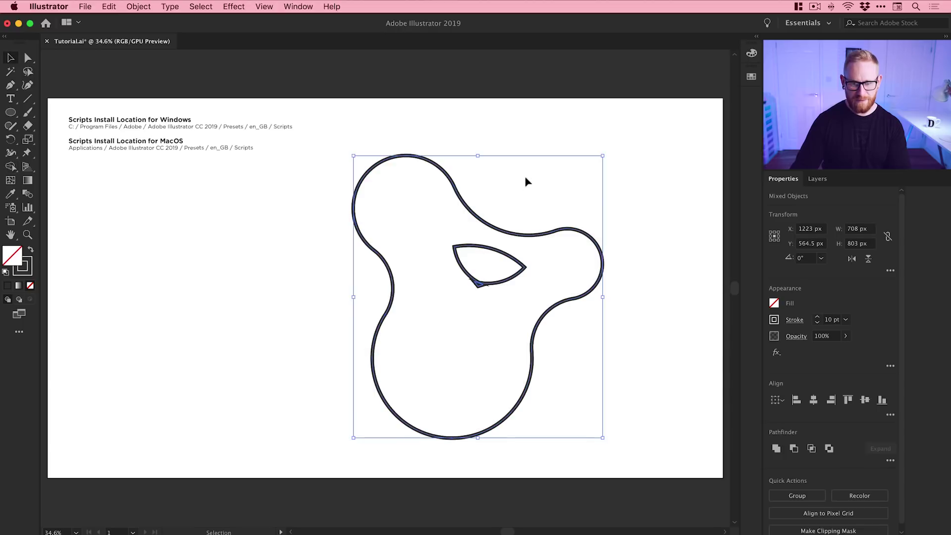
{"action": "left_click", "coordinate": [526, 182]}
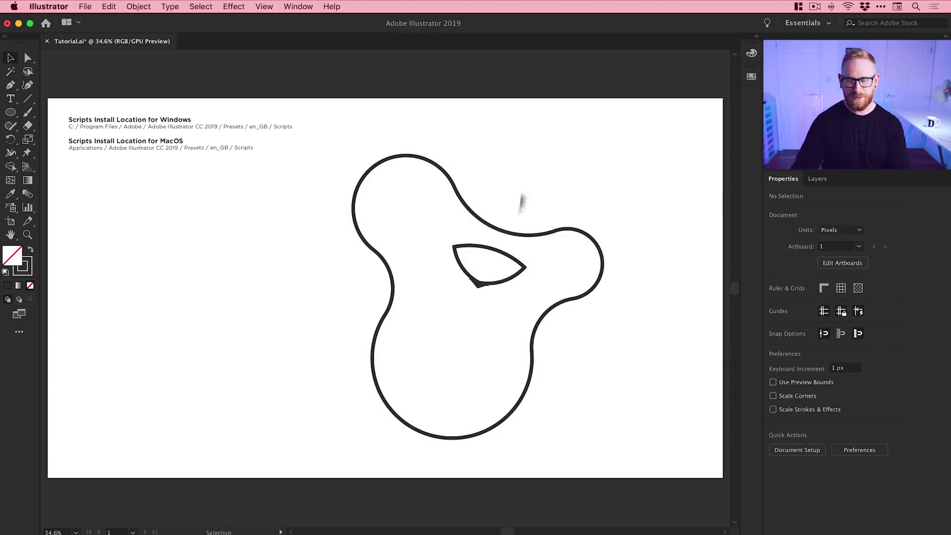
- Switch to Outline mode and zoom in on the stray triangle beside the inner hole
{"action": "key", "text": "z"}
{"action": "left_click_drag", "start_coordinate": [452, 270], "coordinate": [595, 369]}
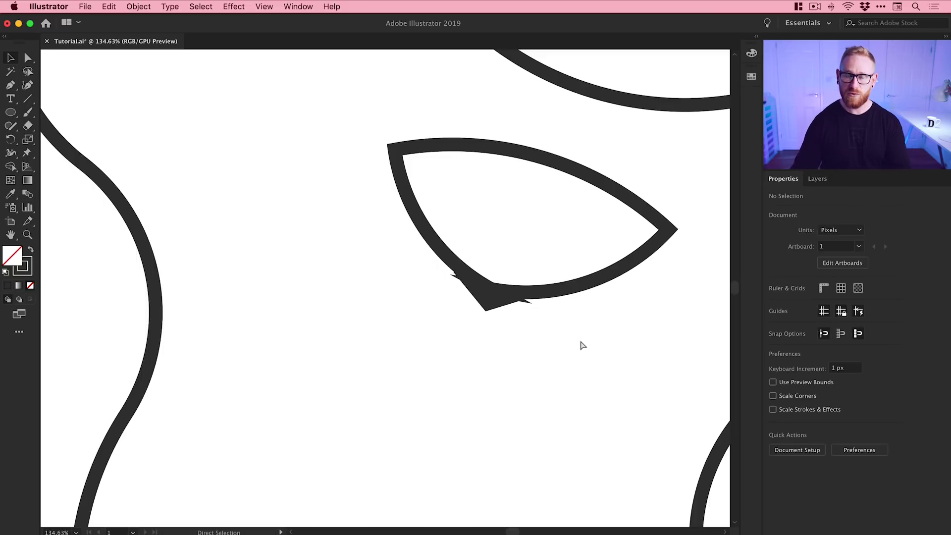
{"action": "key", "text": "super+y"}
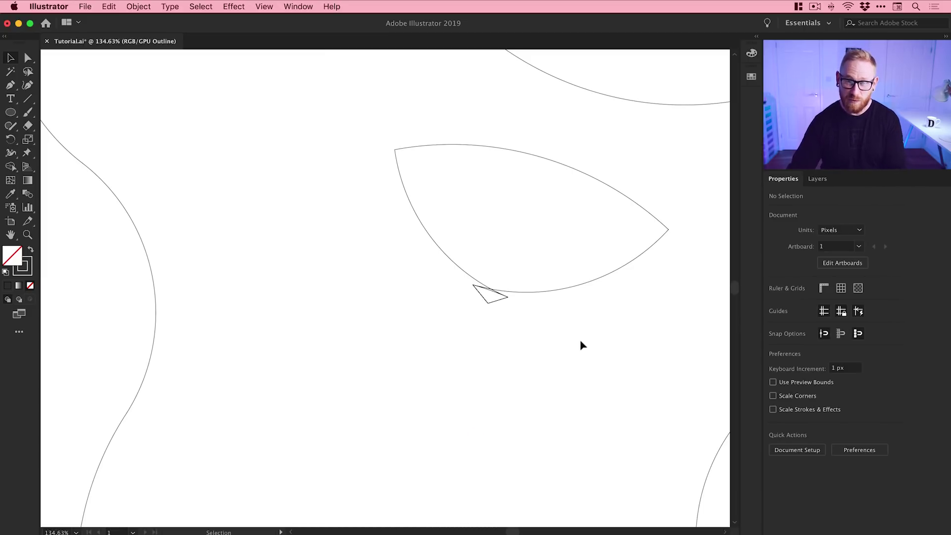
{"action": "key", "text": "z"}
{"action": "left_click_drag", "start_coordinate": [456, 272], "coordinate": [562, 350]}
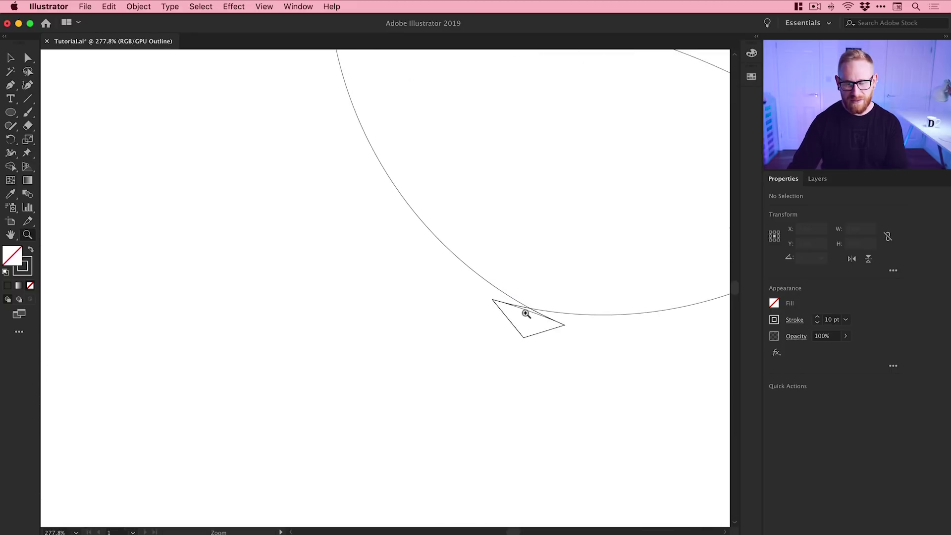
{"action": "left_click_drag", "start_coordinate": [526, 313], "coordinate": [470, 322]}
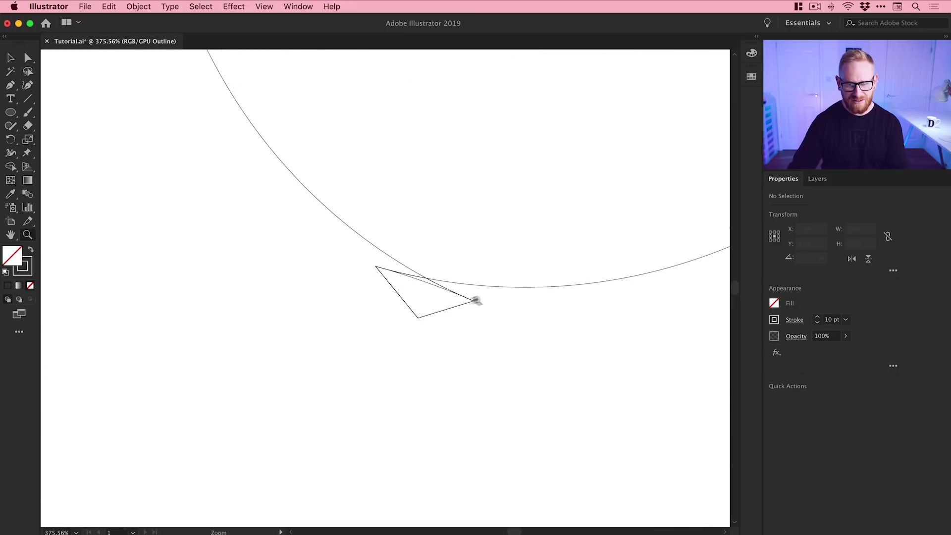
- Select the stray triangle's lower anchor points with Direct Selection and delete them
{"action": "left_click", "coordinate": [28, 57]}
{"action": "left_click", "coordinate": [378, 268]}
{"action": "left_click", "coordinate": [421, 319]}
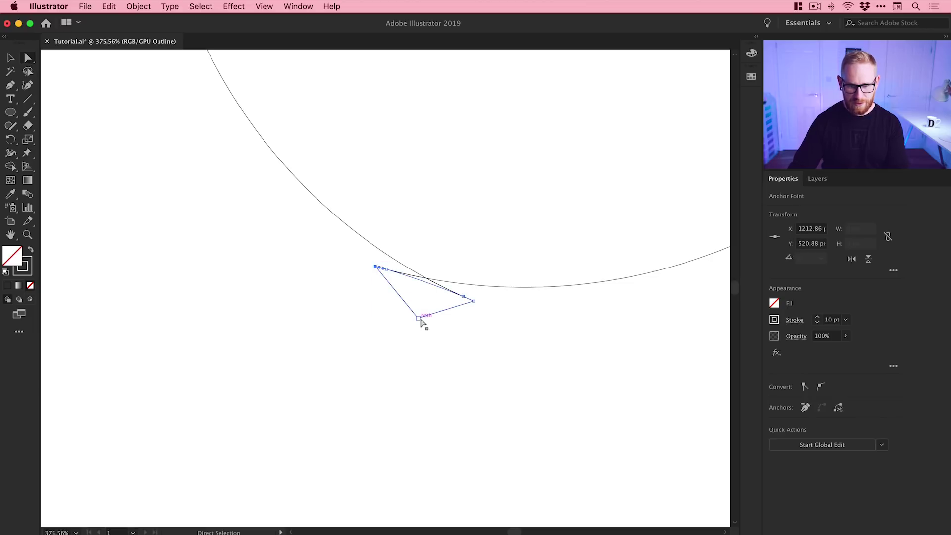
{"action": "left_click", "coordinate": [420, 320], "text": "alt"}
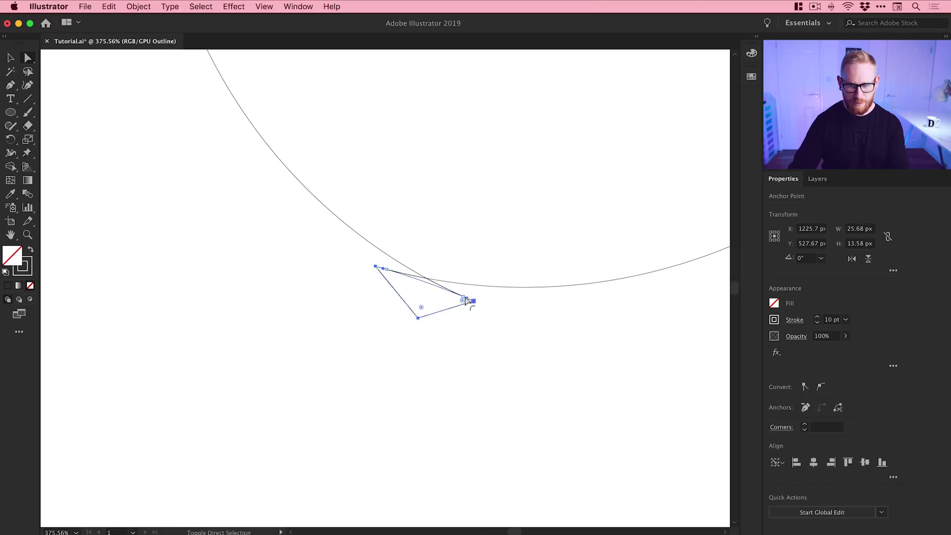
{"action": "left_click", "coordinate": [388, 271]}
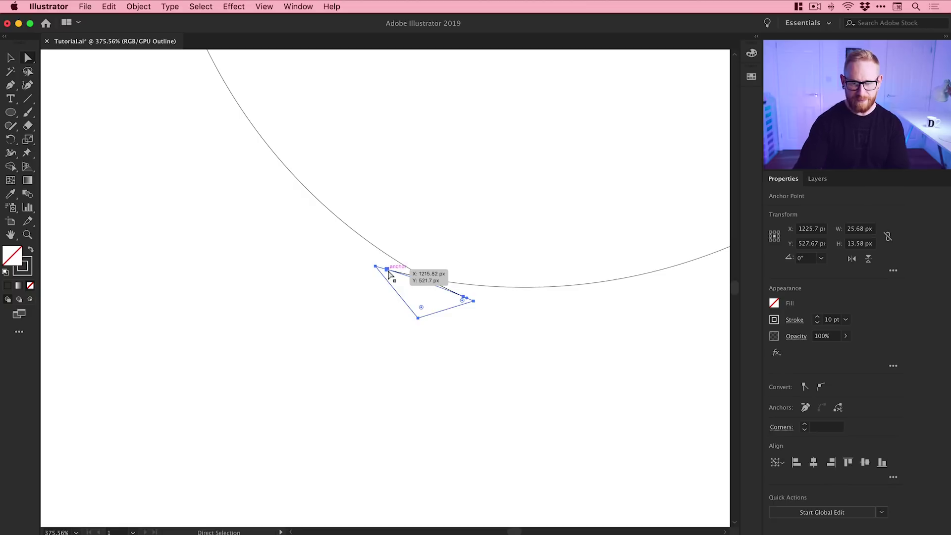
{"action": "left_click_drag", "start_coordinate": [491, 338], "coordinate": [358, 292]}
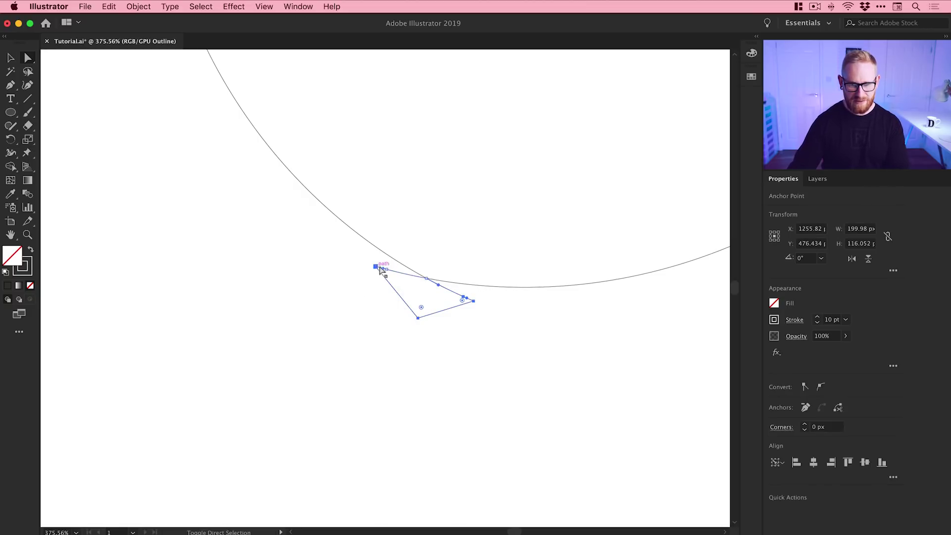
{"action": "key", "text": "Delete"}
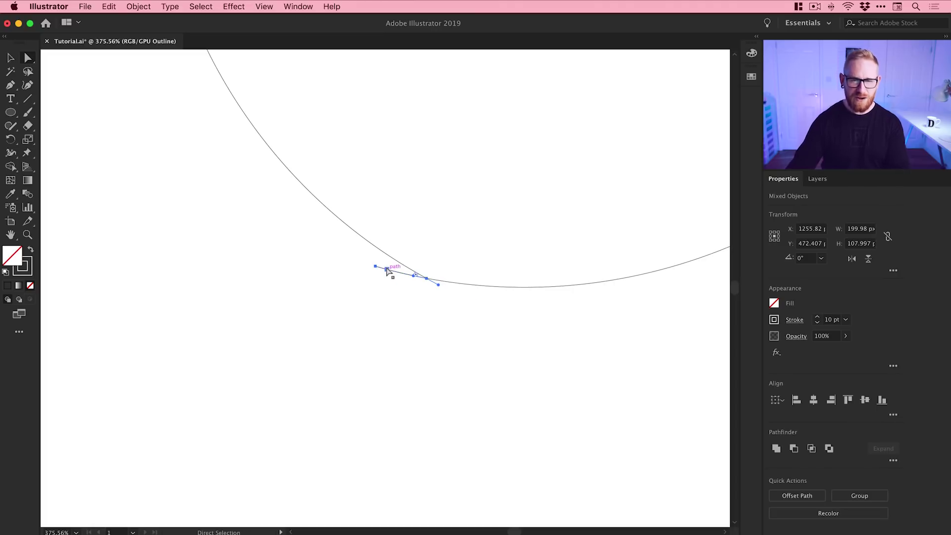
{"action": "left_click", "coordinate": [407, 329]}
- Zoom to 1200% on the corner and delete the leftover short segment
{"action": "key", "text": "z"}
{"action": "left_click", "coordinate": [412, 282]}
{"action": "left_click", "coordinate": [396, 295]}
{"action": "left_click", "coordinate": [369, 280]}
{"action": "left_click", "coordinate": [372, 293]}
{"action": "key", "text": "a"}
{"action": "left_click", "coordinate": [263, 259]}
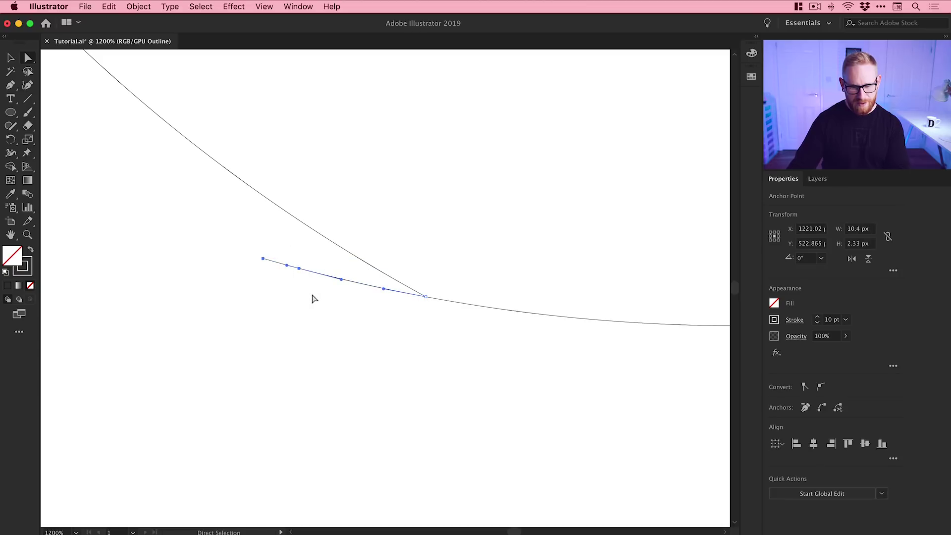
{"action": "key", "text": "Delete"}
{"action": "left_click", "coordinate": [413, 318]}
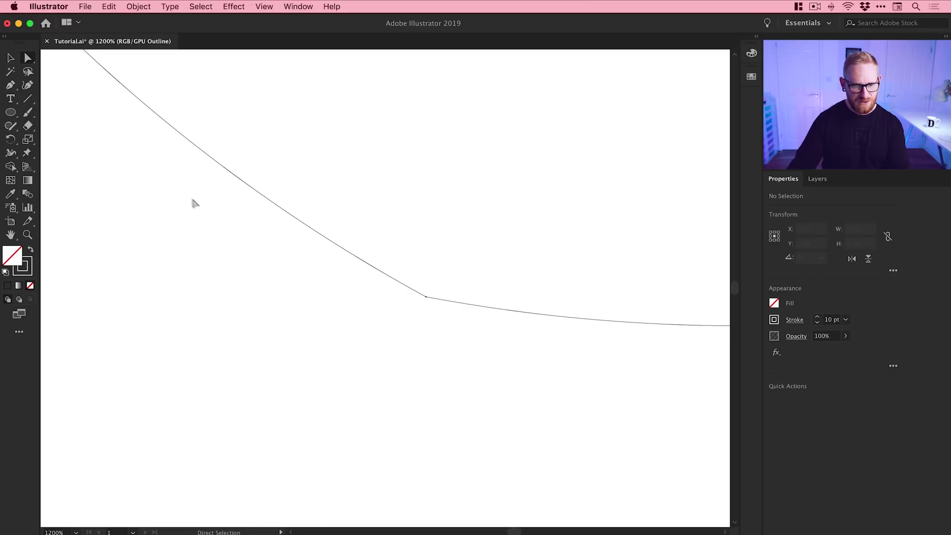
- Fit the whole artboard in view and return to Preview mode
{"action": "key", "text": "v"}
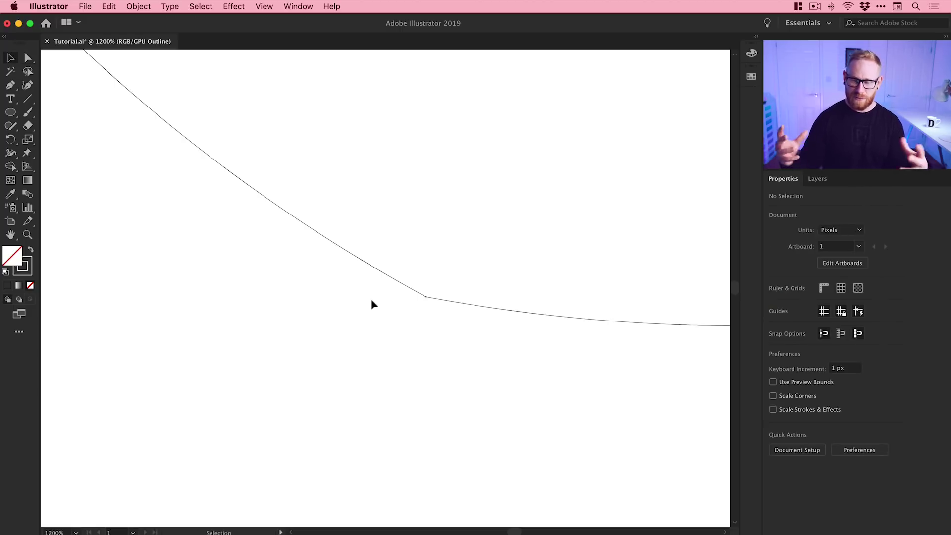
{"action": "key", "text": "a"}
{"action": "key", "text": "super+minus"}
{"action": "key", "text": "super+minus"}
{"action": "key", "text": "super+minus"}
{"action": "key", "text": "super+minus"}
{"action": "key", "text": "super+minus"}
{"action": "key", "text": "super+minus"}
{"action": "key", "text": "v"}
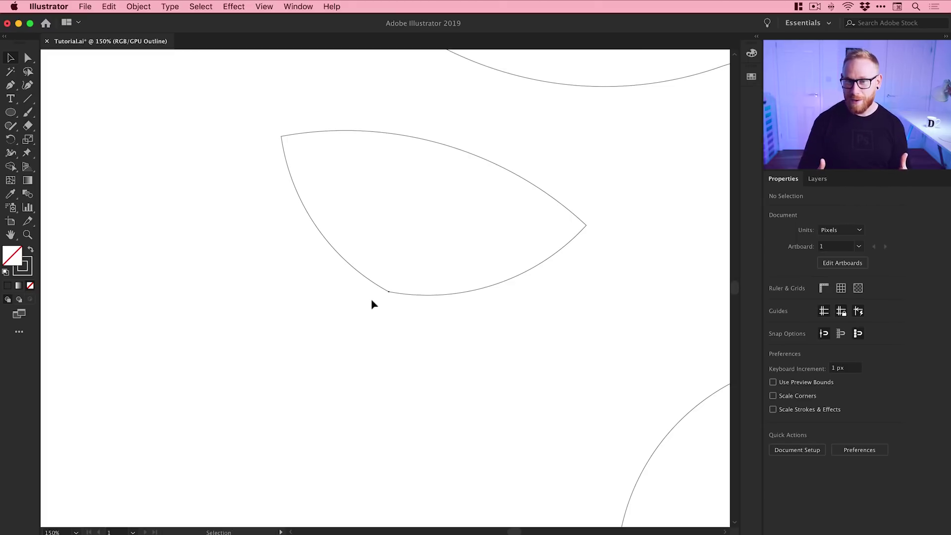
{"action": "key", "text": "super+0"}
{"action": "key", "text": "super+y"}
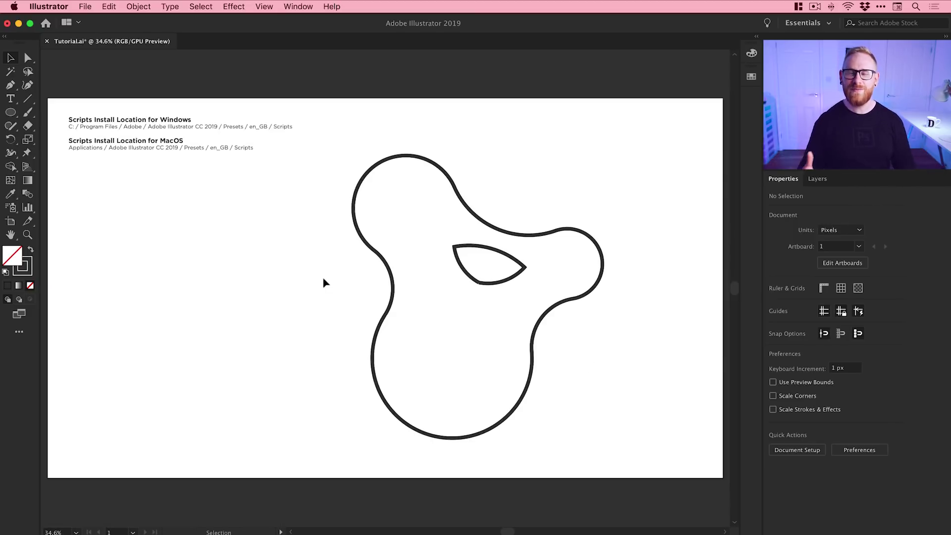
- Swap the metaball's stroke to a solid fill so it has no outline
{"action": "left_click_drag", "start_coordinate": [323, 280], "coordinate": [520, 238]}
{"action": "left_click", "coordinate": [30, 251]}
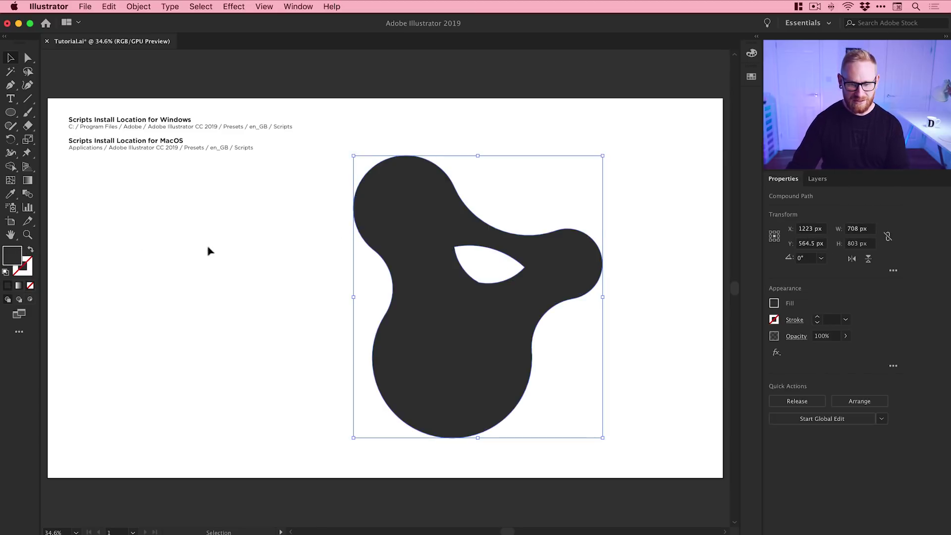
{"action": "left_click", "coordinate": [266, 247]}
{"action": "left_click", "coordinate": [403, 218]}
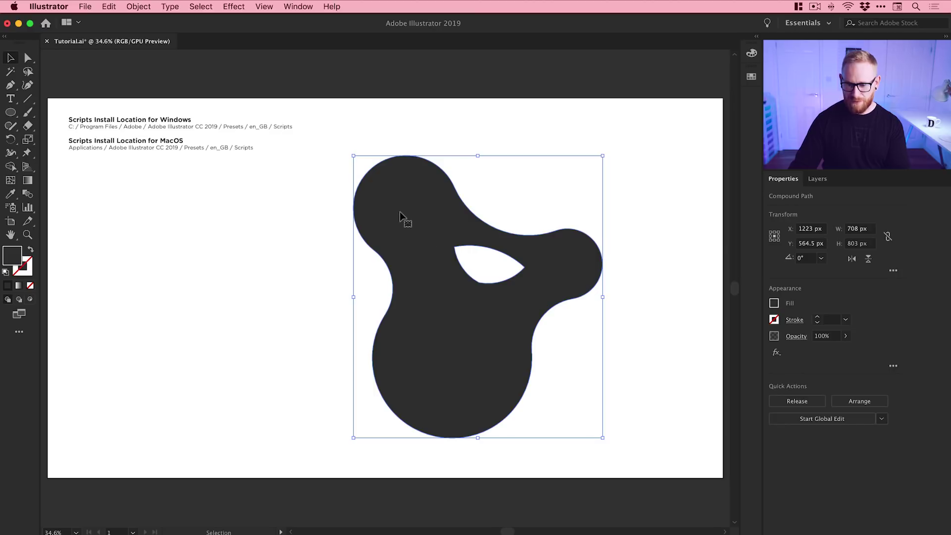
- Apply a freeform gradient and colour the stop in the lower lobe red
{"action": "left_click", "coordinate": [27, 180]}
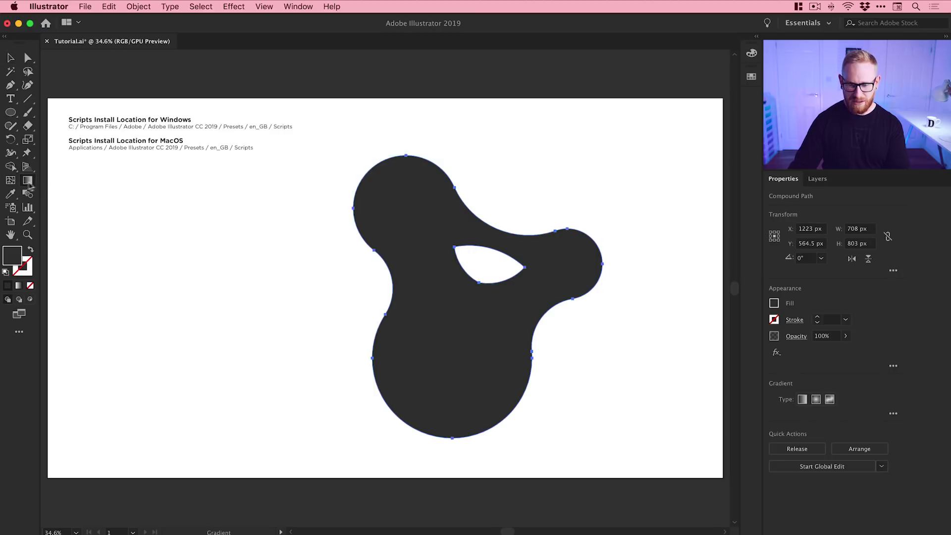
{"action": "left_click", "coordinate": [829, 399]}
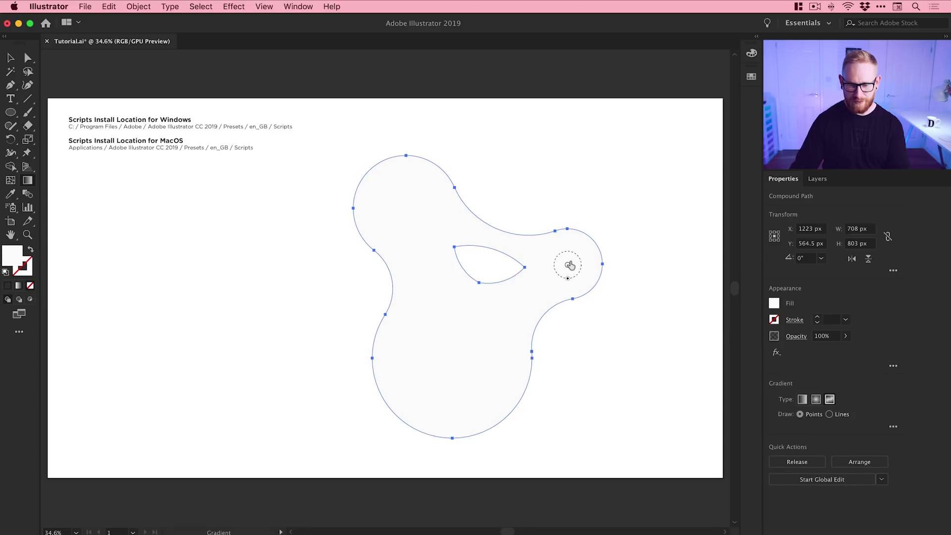
{"action": "left_click_drag", "start_coordinate": [570, 267], "coordinate": [444, 360]}
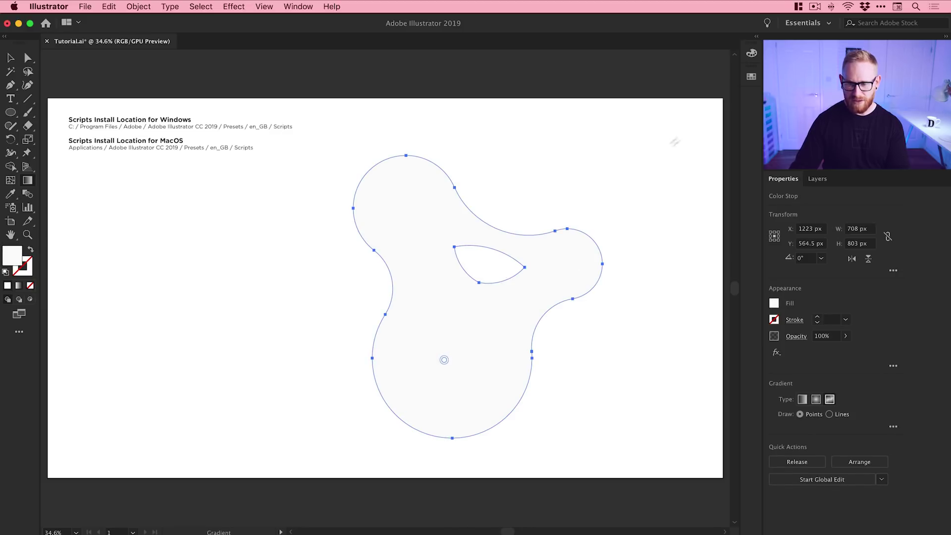
{"action": "left_click", "coordinate": [750, 76]}
{"action": "left_click", "coordinate": [641, 108]}
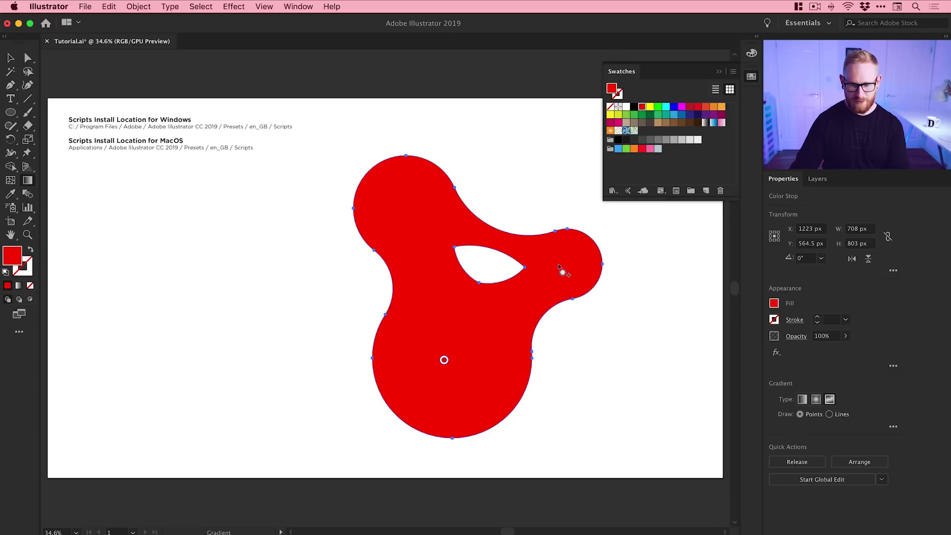
- Add gradient stops coloured yellow in the upper-left lobe and dark blue in the right lobe
{"action": "left_click", "coordinate": [560, 265]}
{"action": "left_click", "coordinate": [406, 207]}
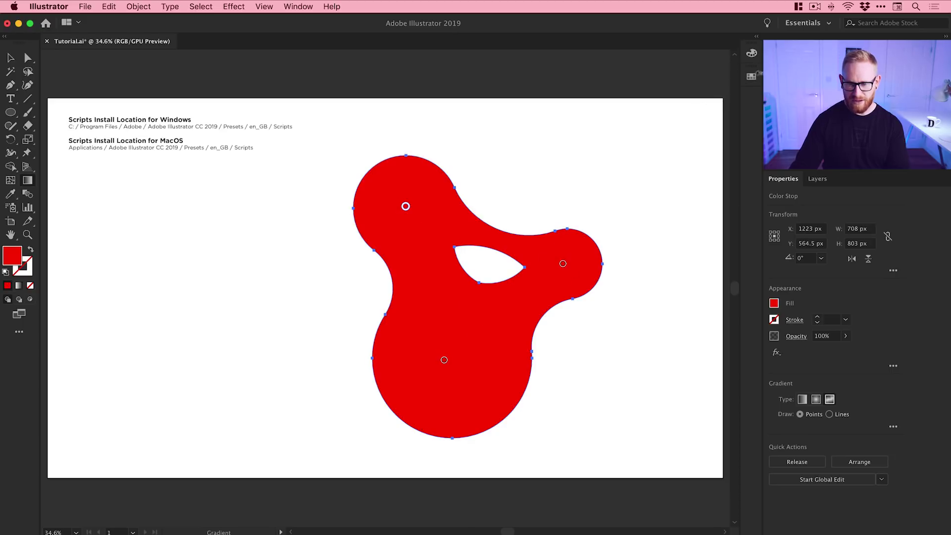
{"action": "left_click", "coordinate": [751, 78]}
{"action": "left_click", "coordinate": [649, 106]}
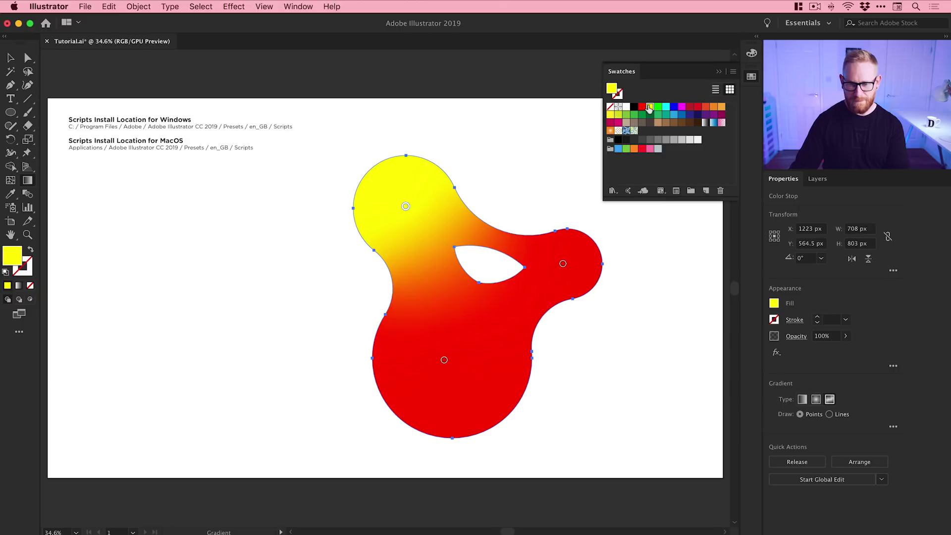
{"action": "left_click", "coordinate": [562, 263]}
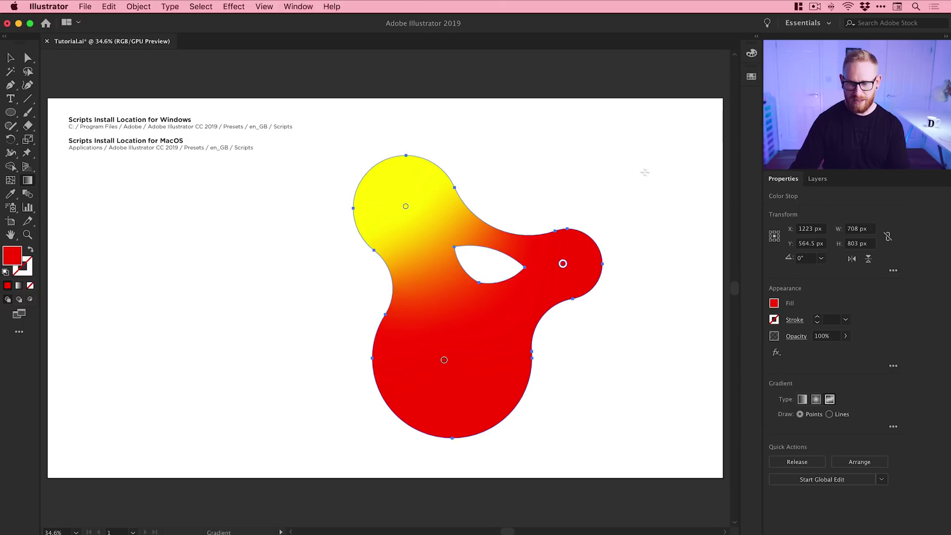
{"action": "left_click", "coordinate": [748, 78]}
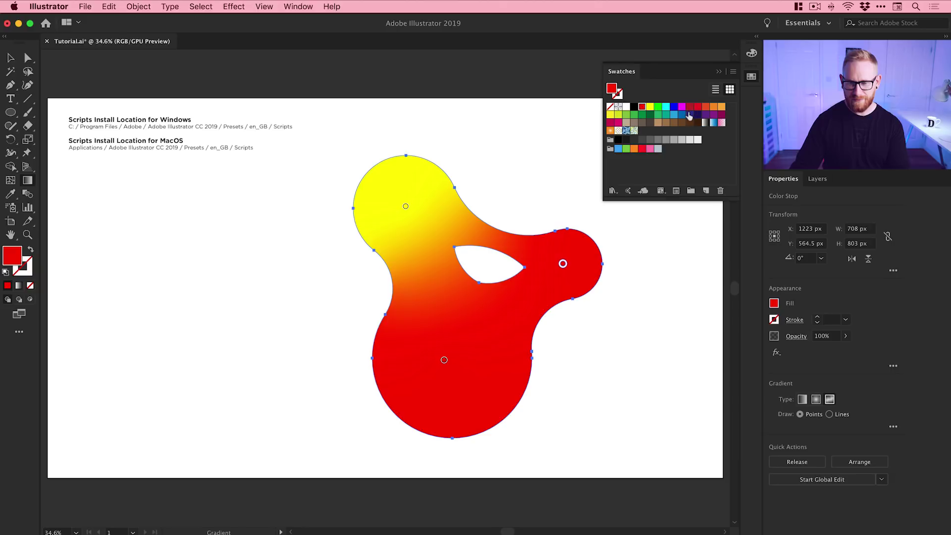
{"action": "left_click", "coordinate": [689, 115]}
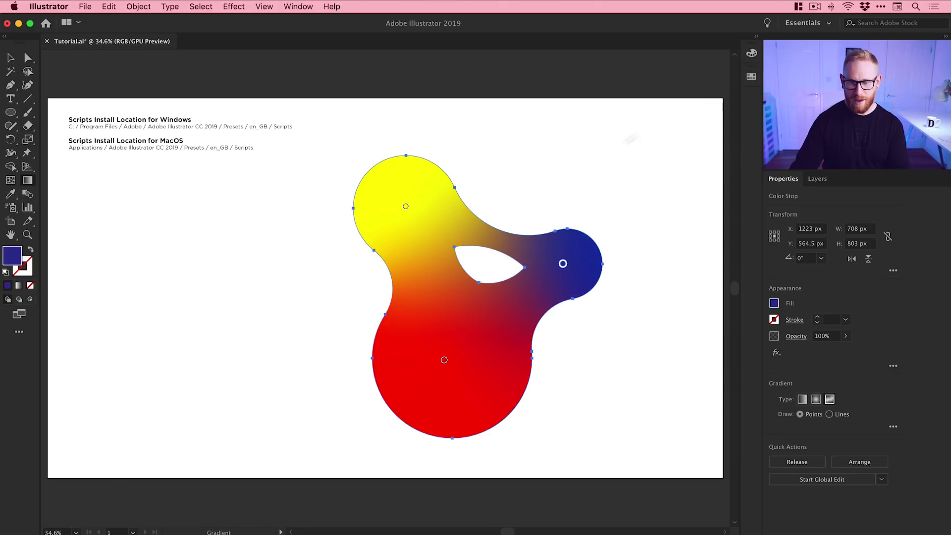
{"action": "key", "text": "v"}
{"action": "left_click", "coordinate": [586, 153]}
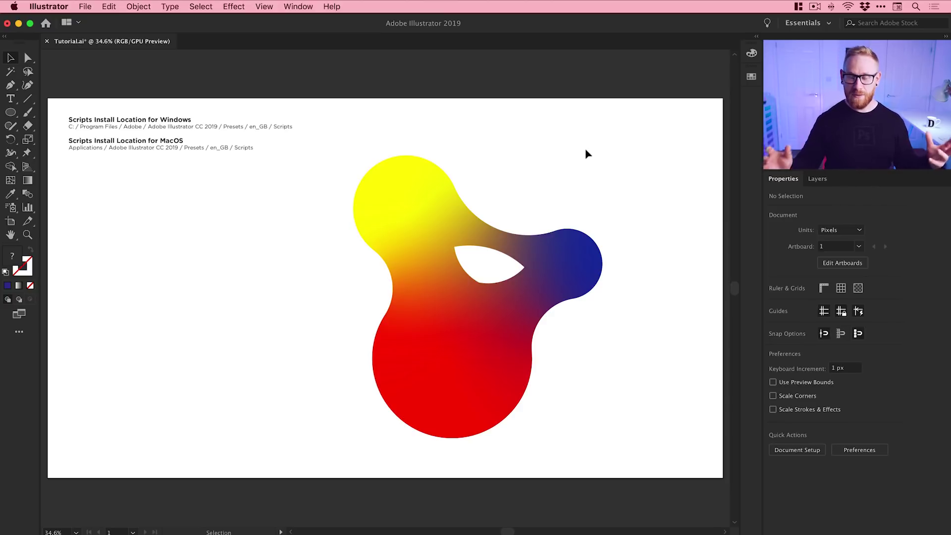
- Select the yellow-red-blue gradient metaball blob and delete it from the artboard
{"action": "left_click", "coordinate": [452, 198]}
{"action": "key", "text": "Delete"}
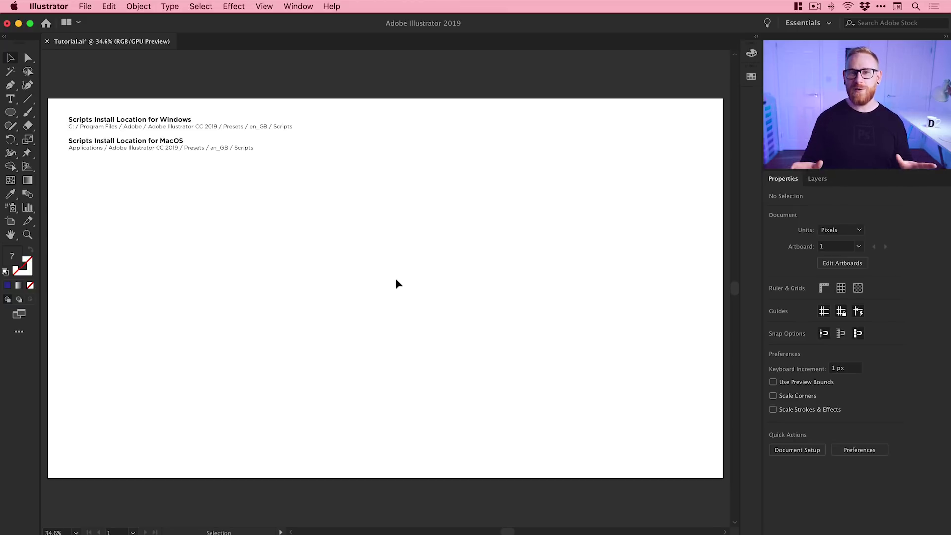